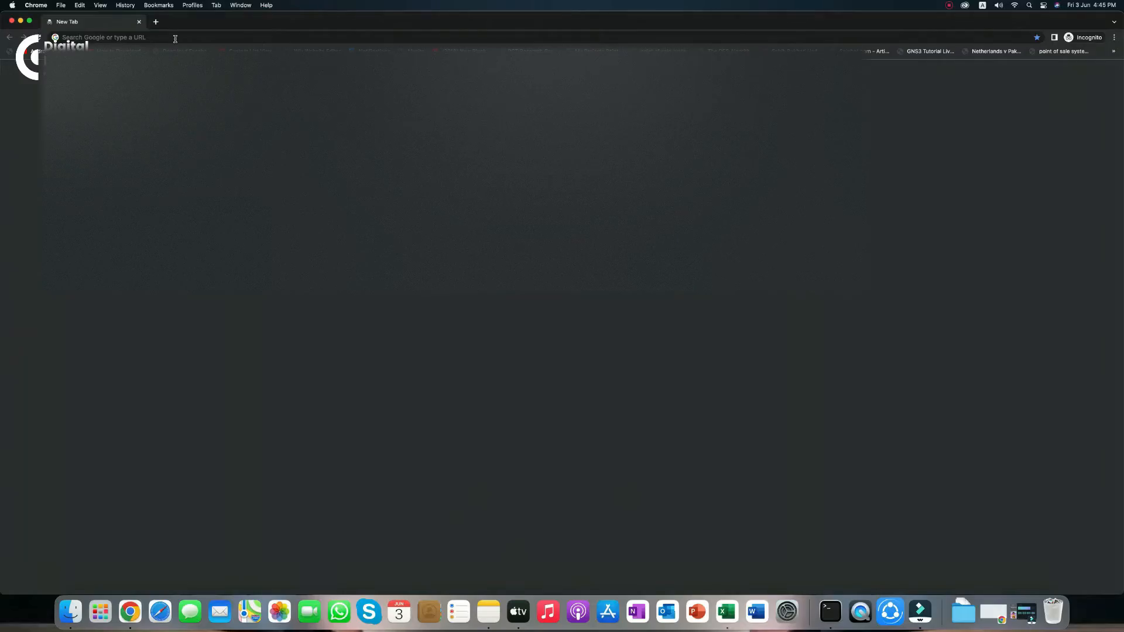
Search Google for 'gmail login' from Chrome's address bar
click(174, 38)
text(google)
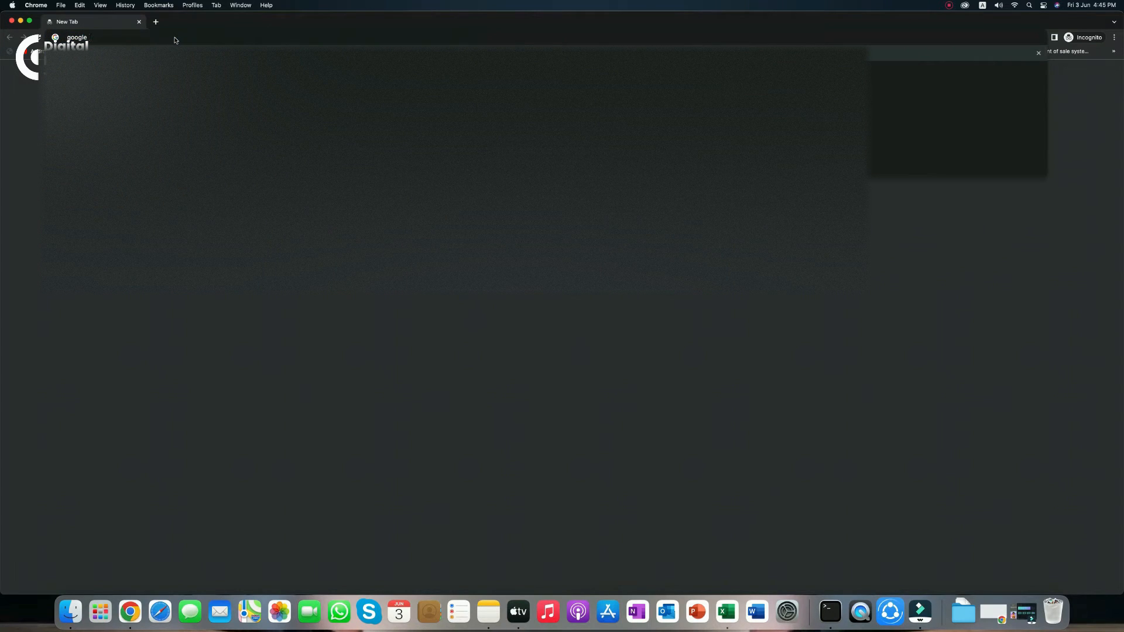
key(BackSpace)
key(BackSpace)
key(BackSpace)
text(mail)
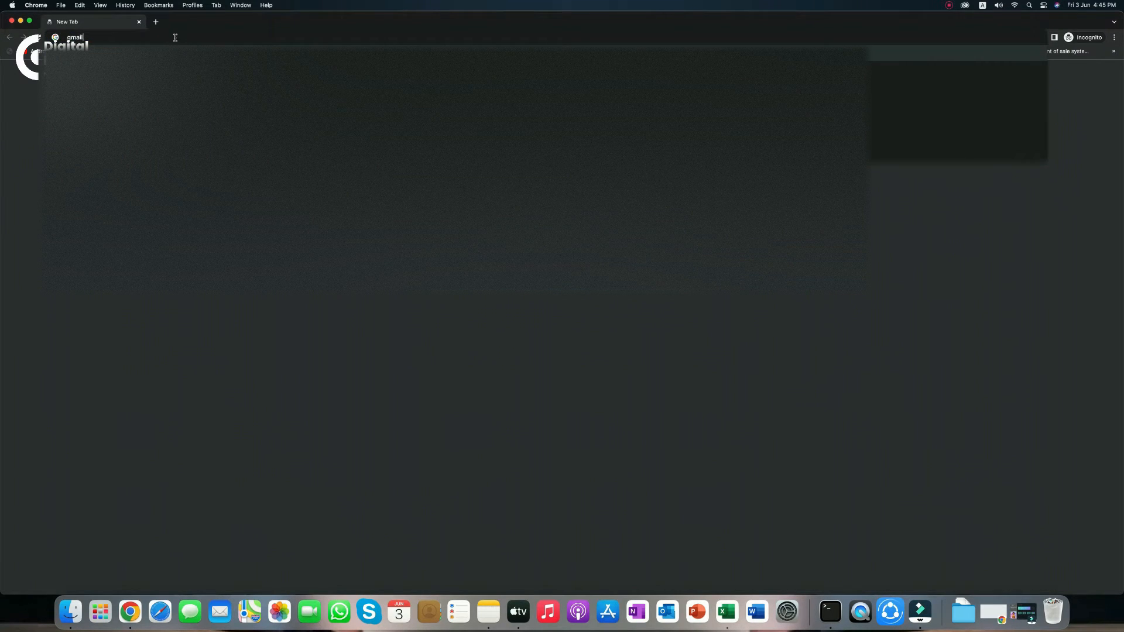
text( login)
key(Return)
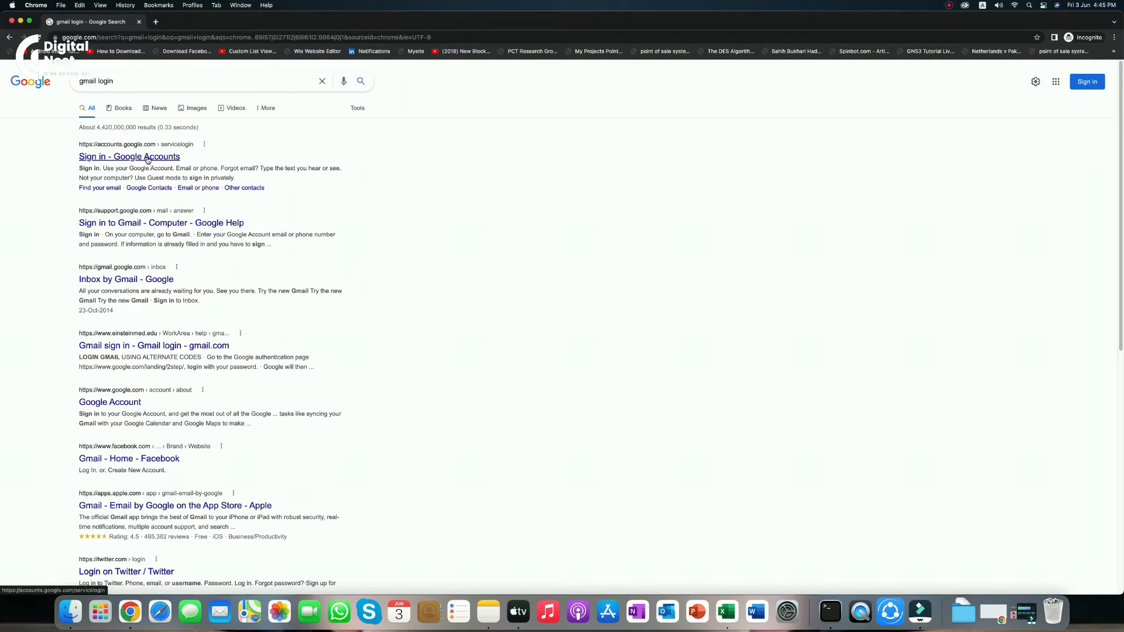
Open the 'Sign in - Google Accounts' result and choose Create account > For myself
click(148, 159)
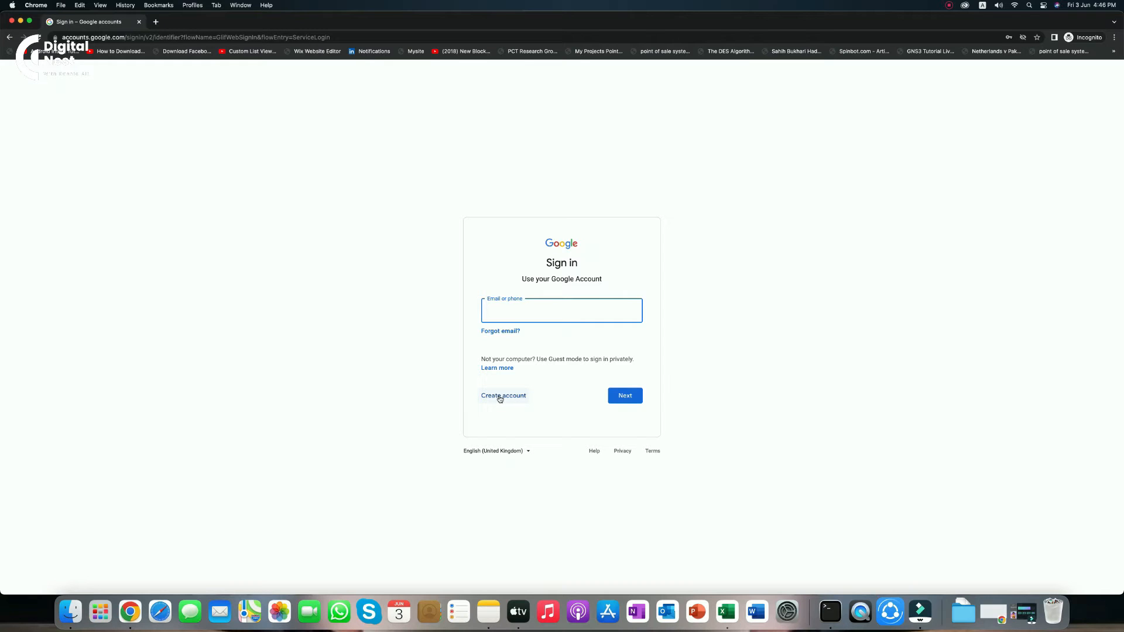
click(500, 398)
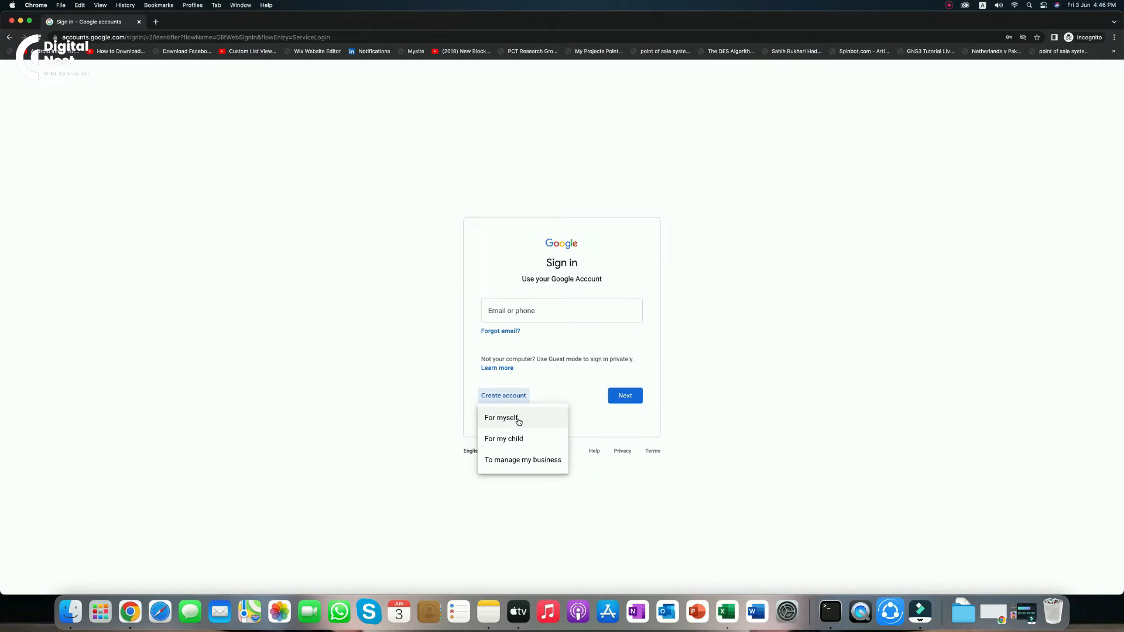
click(518, 419)
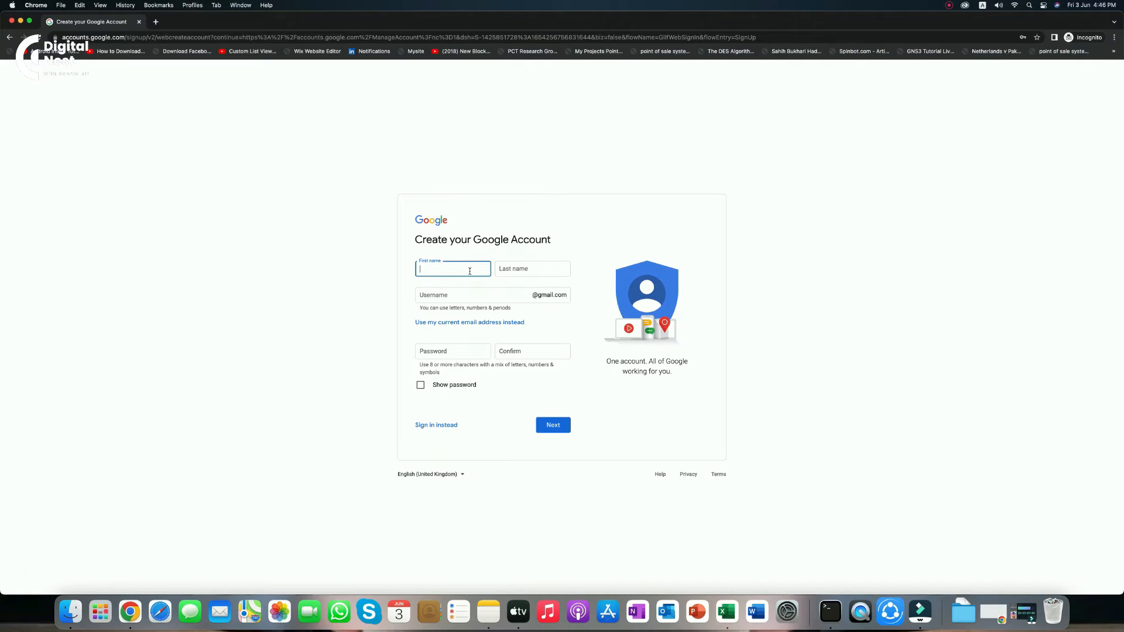
Enter the account holder's first name, last name and a desired Gmail username
click(530, 271)
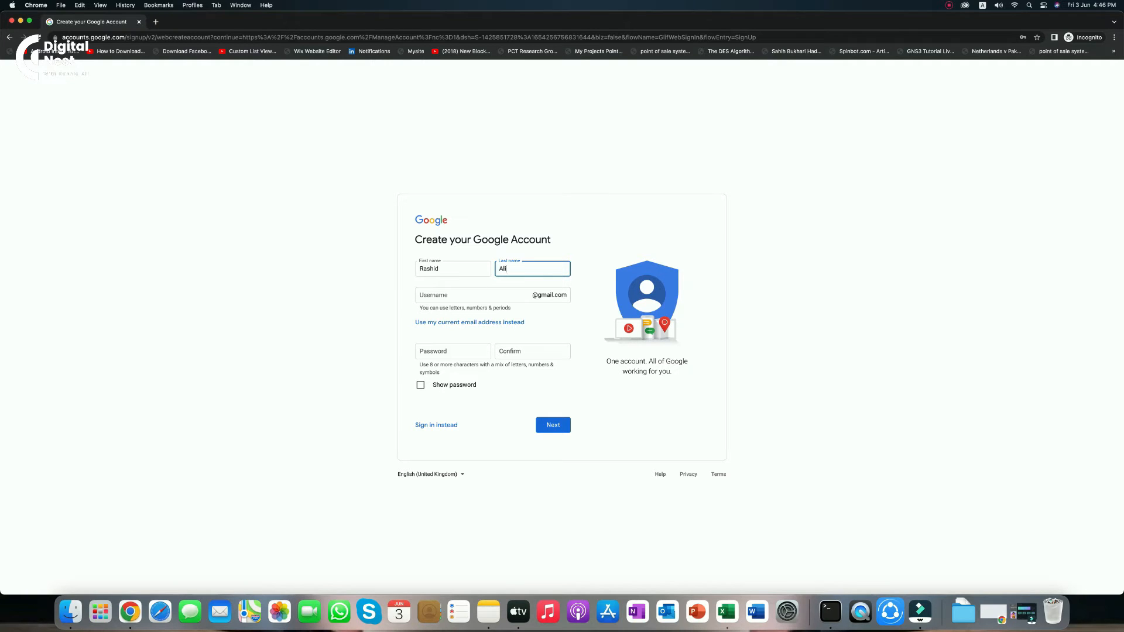
click(490, 292)
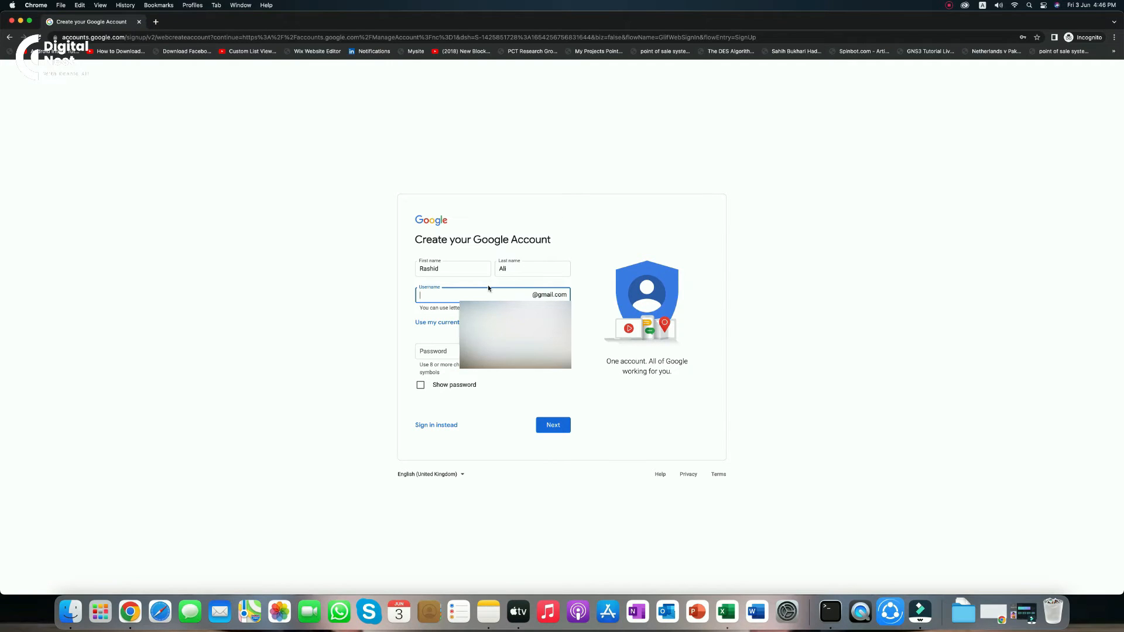
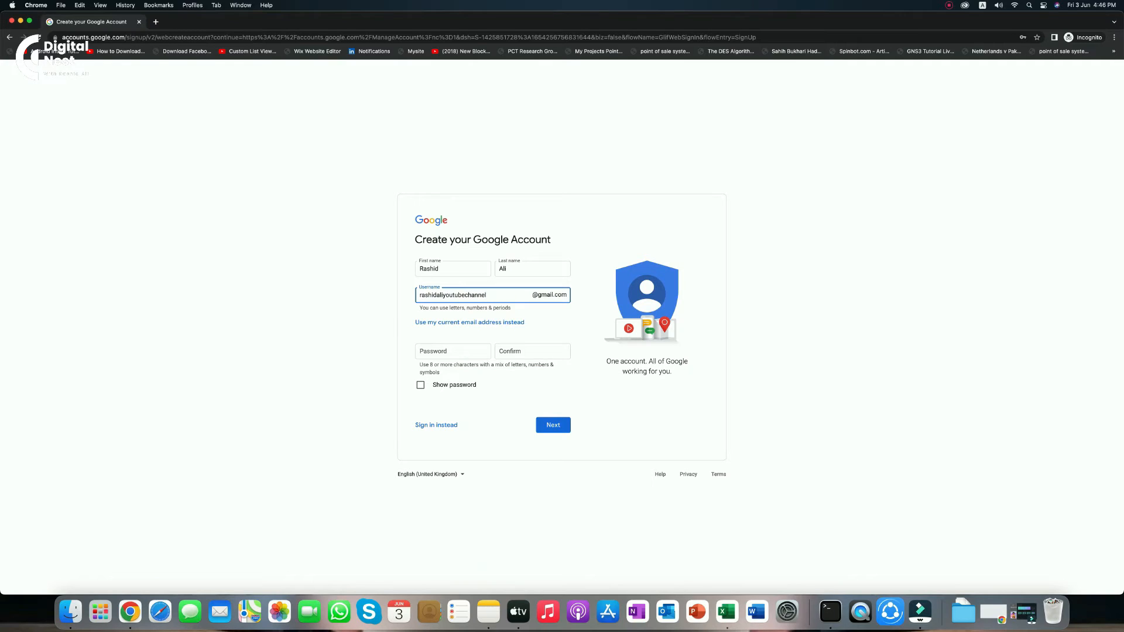
Edit the rejected username and leave the field repeatedly to get it rechecked
click(550, 320)
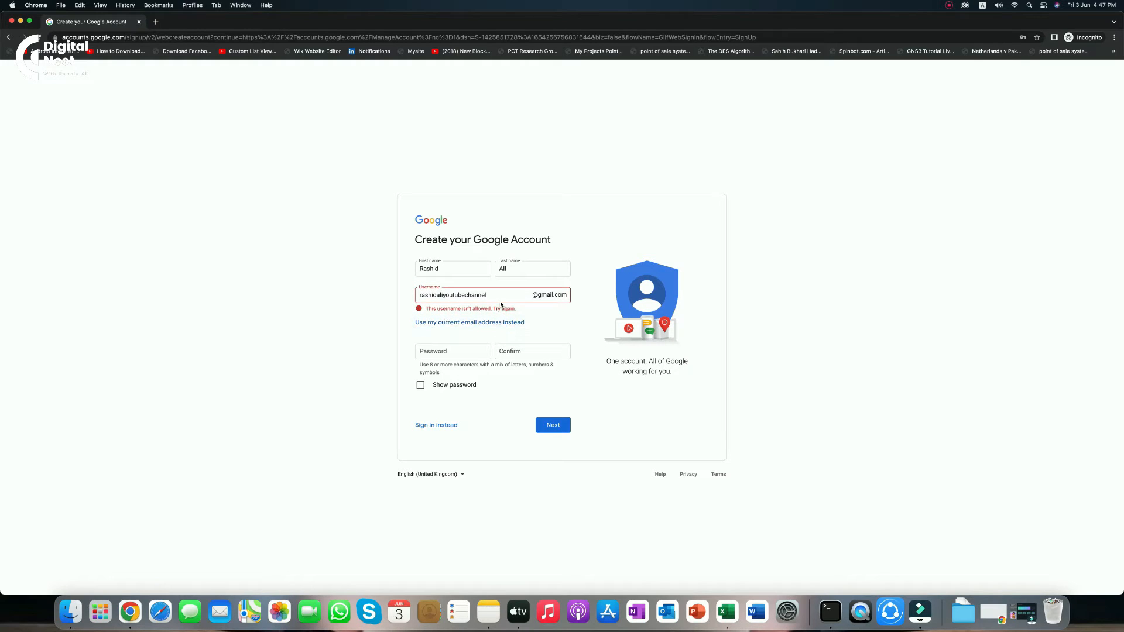
click(499, 298)
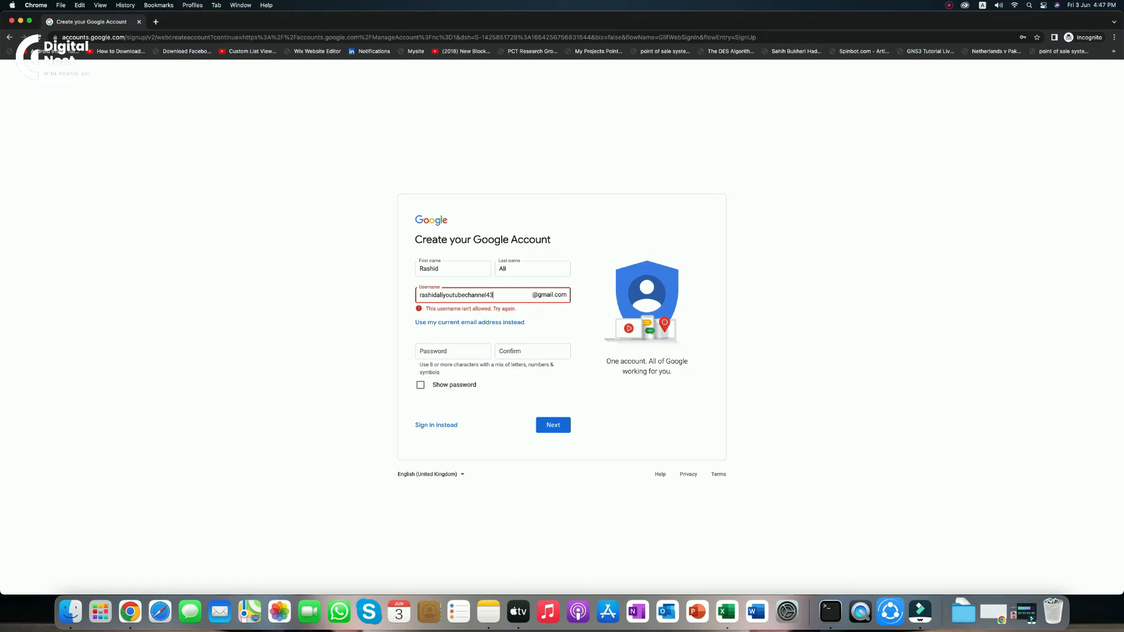
click(565, 314)
click(515, 296)
click(559, 321)
click(559, 320)
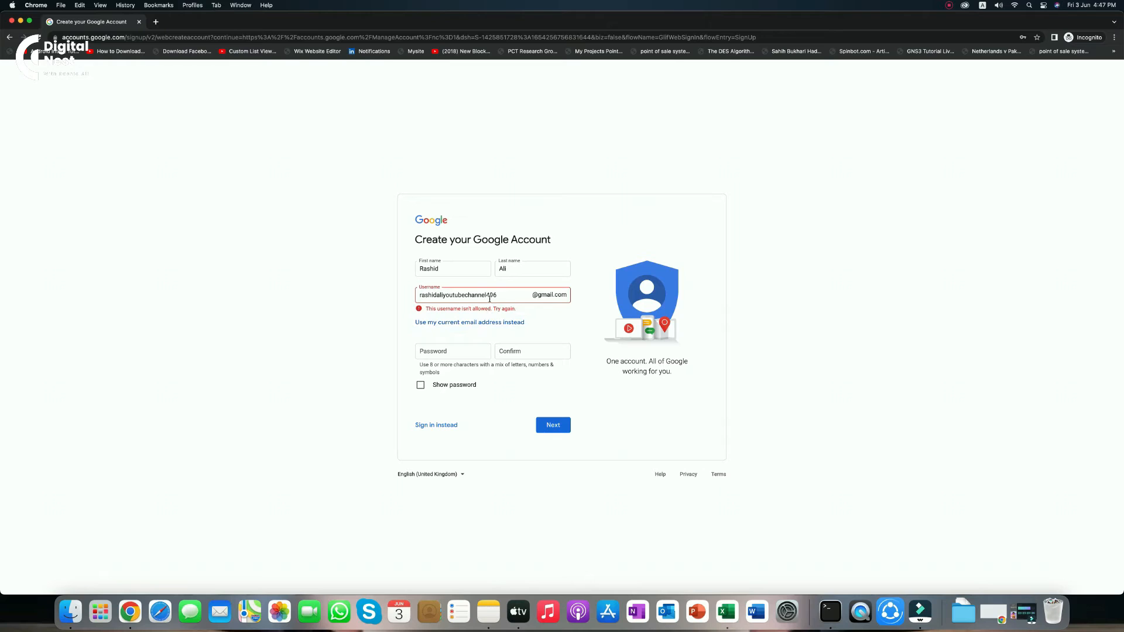
click(500, 296)
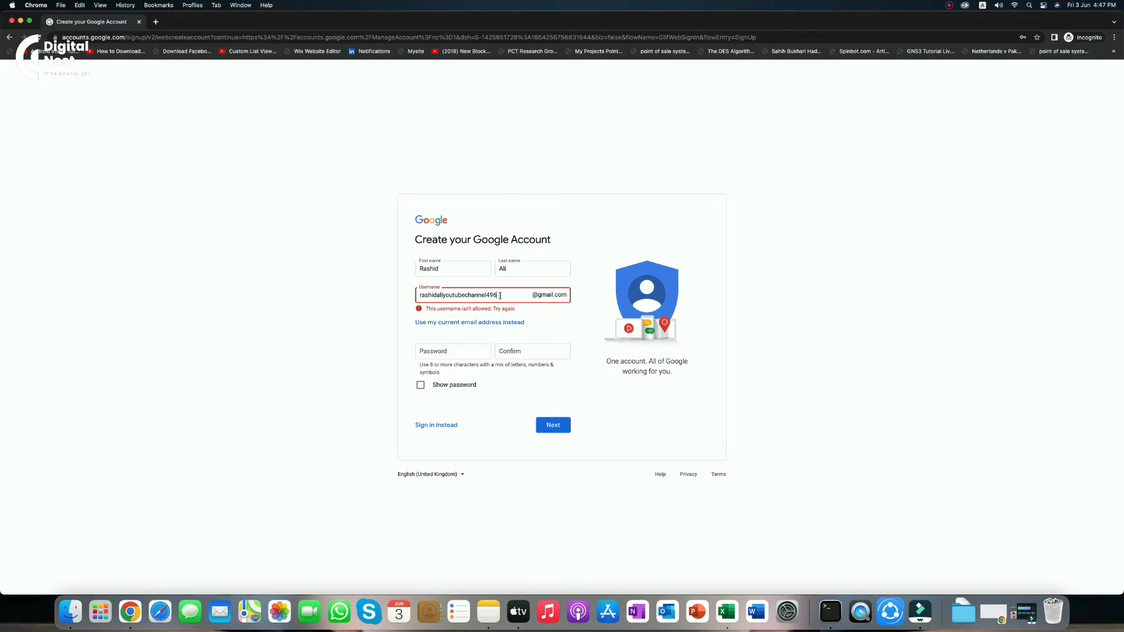
click(550, 318)
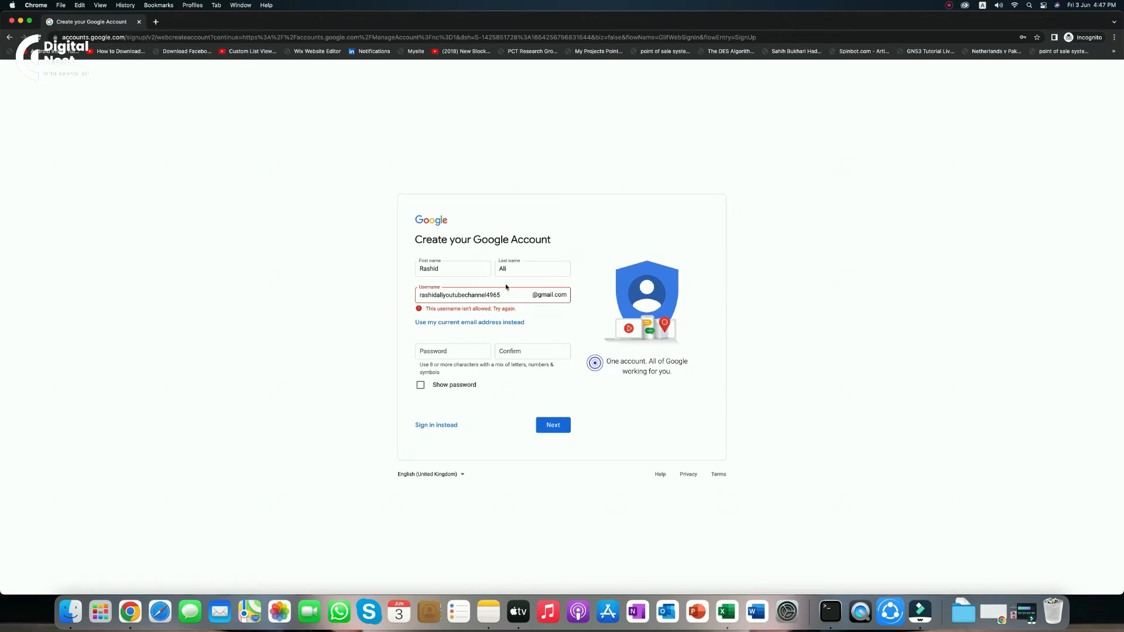
Replace the whole username with a new one and tab out so it validates
drag(516, 296, 357, 296)
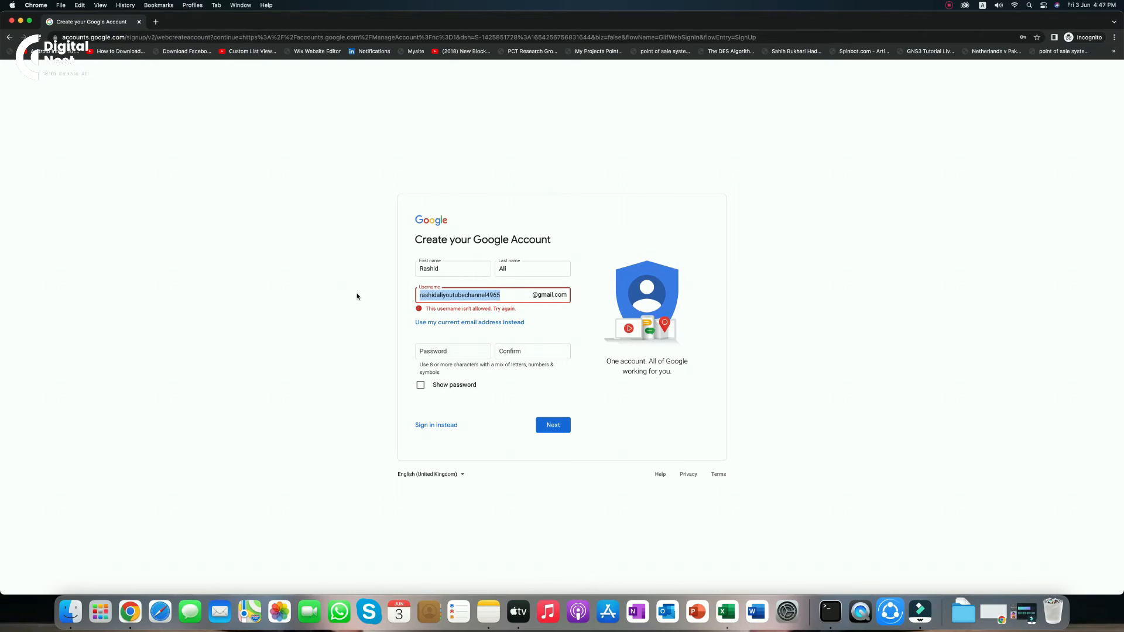
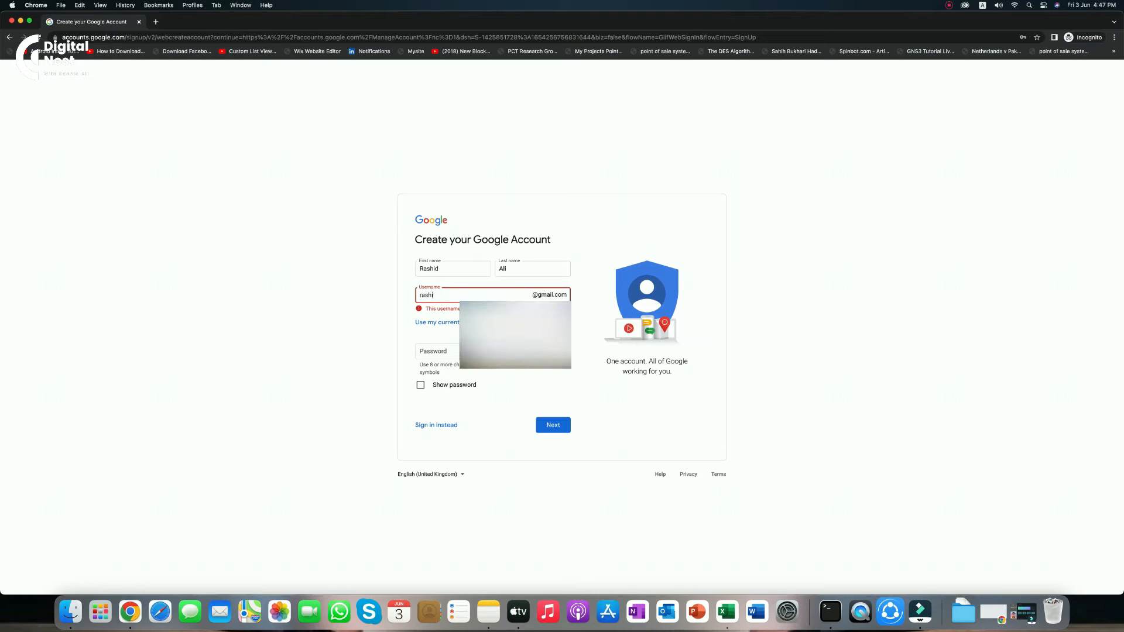
key(Tab)
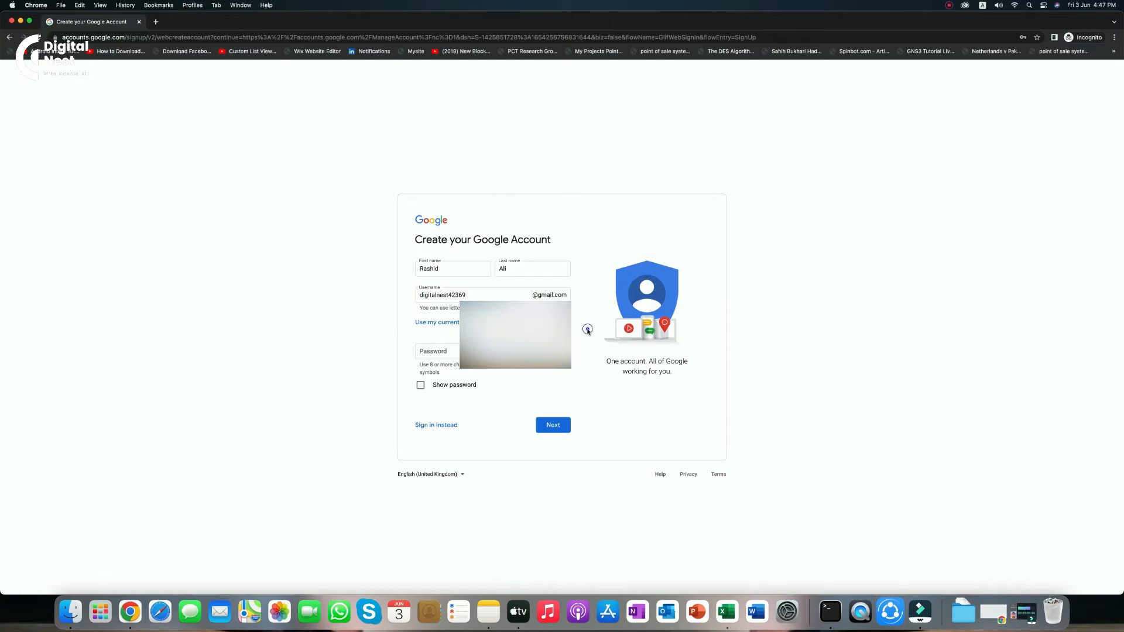
Enter a short password and its confirmation, check them with Show password, and submit
click(468, 350)
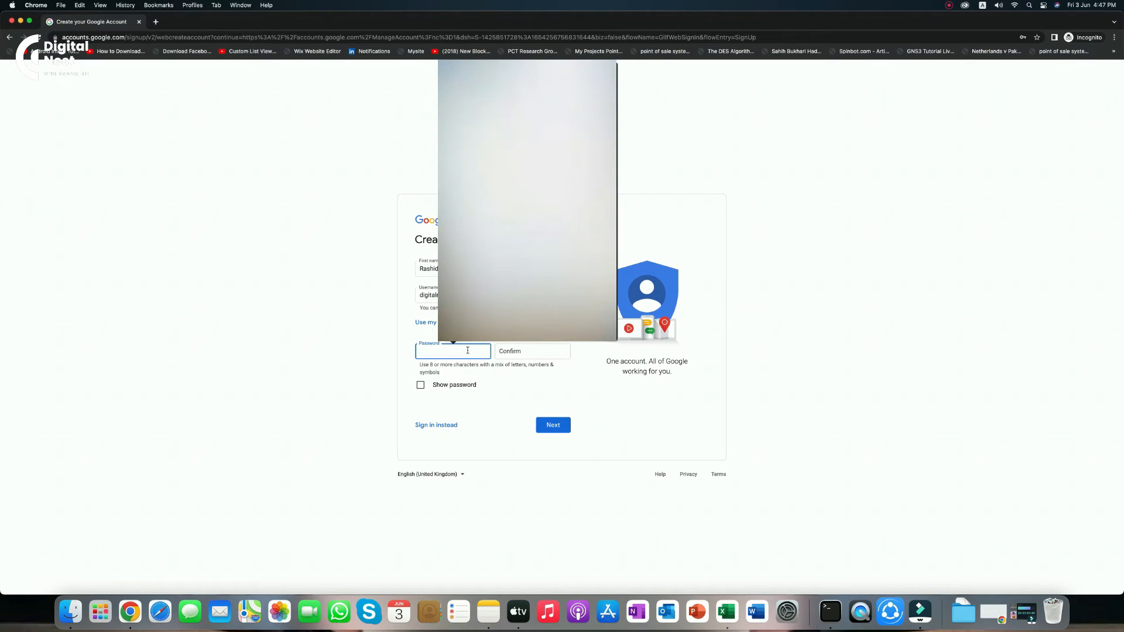
text(***)
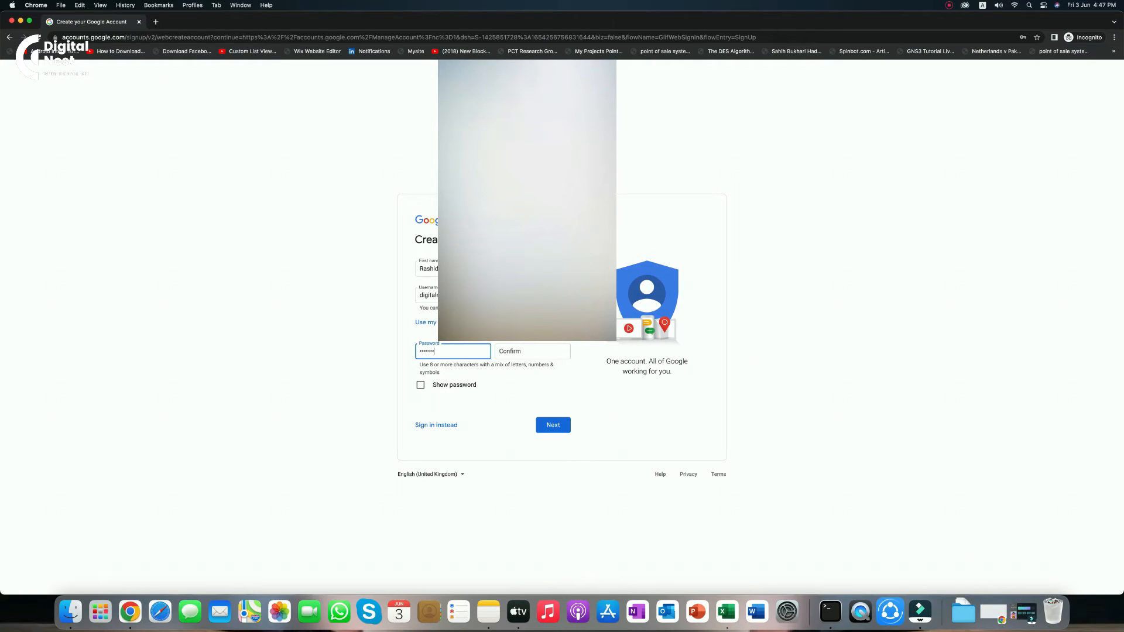
click(513, 354)
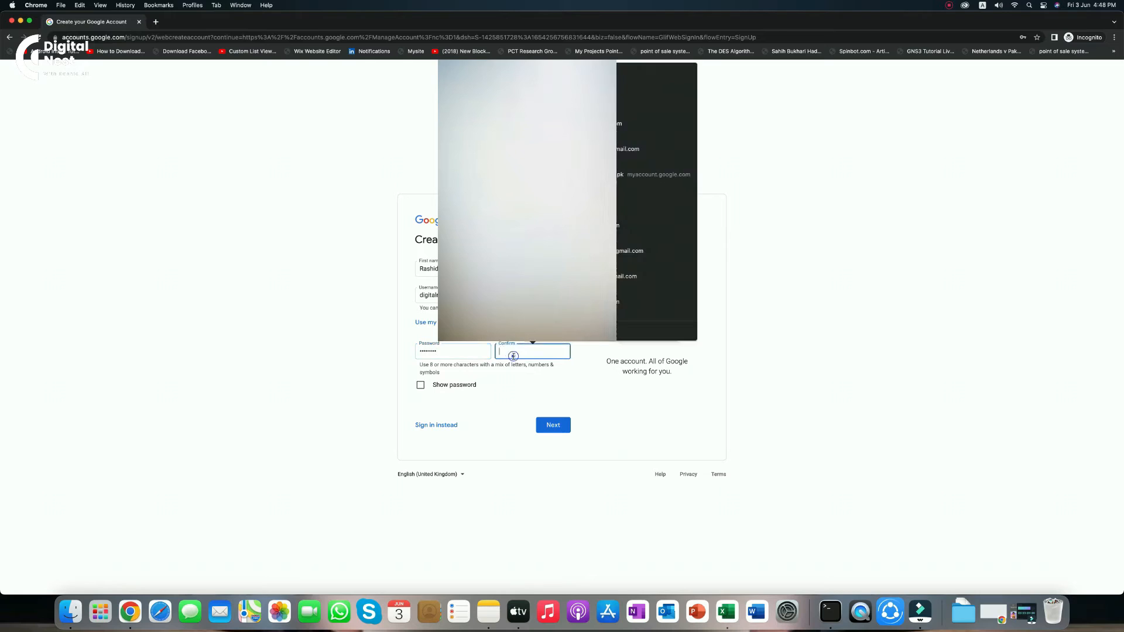
text(*****)
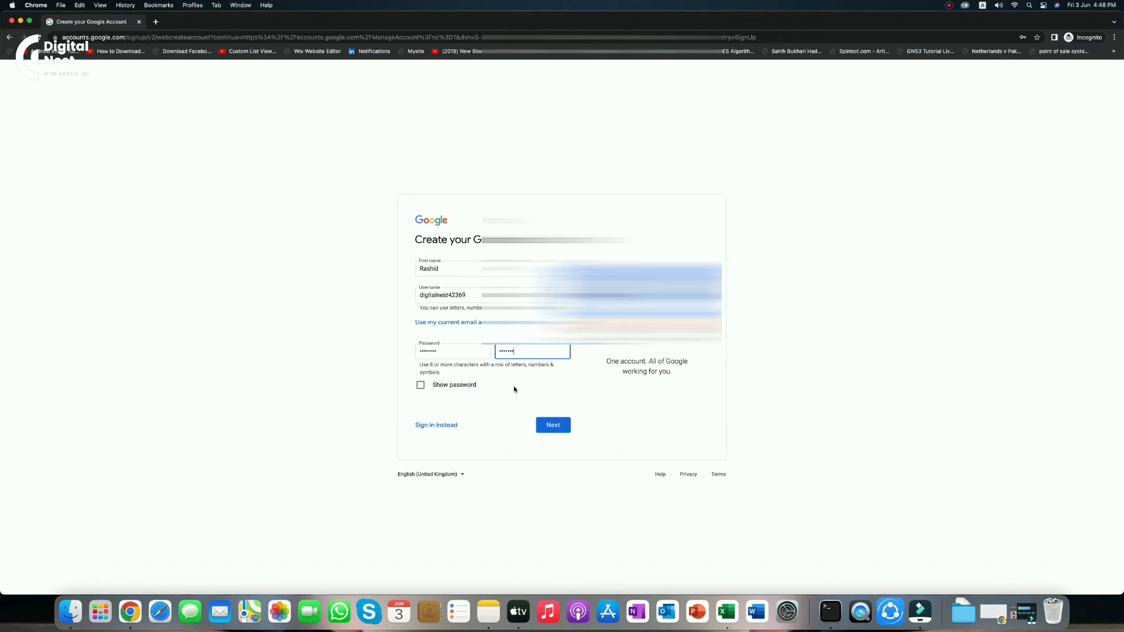
click(467, 385)
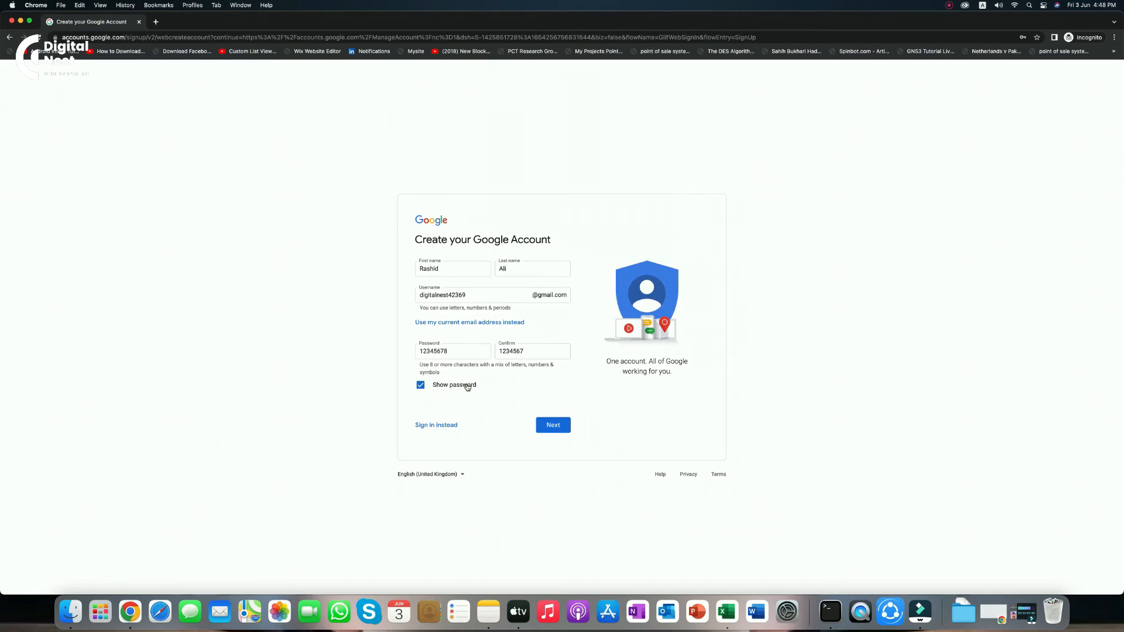
click(466, 386)
click(539, 355)
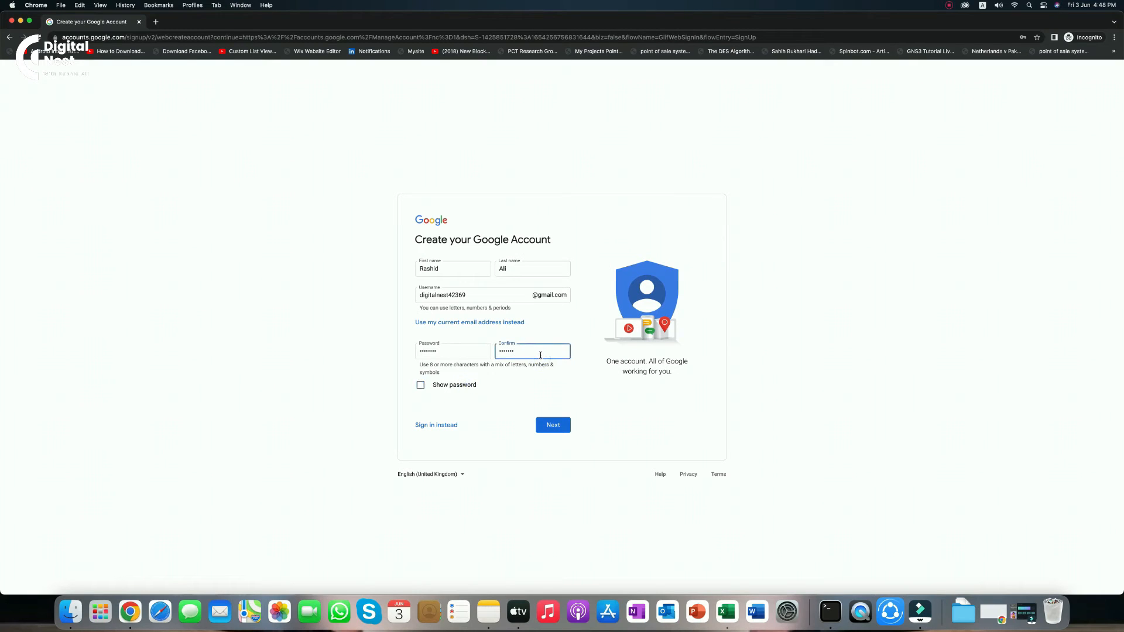
click(552, 424)
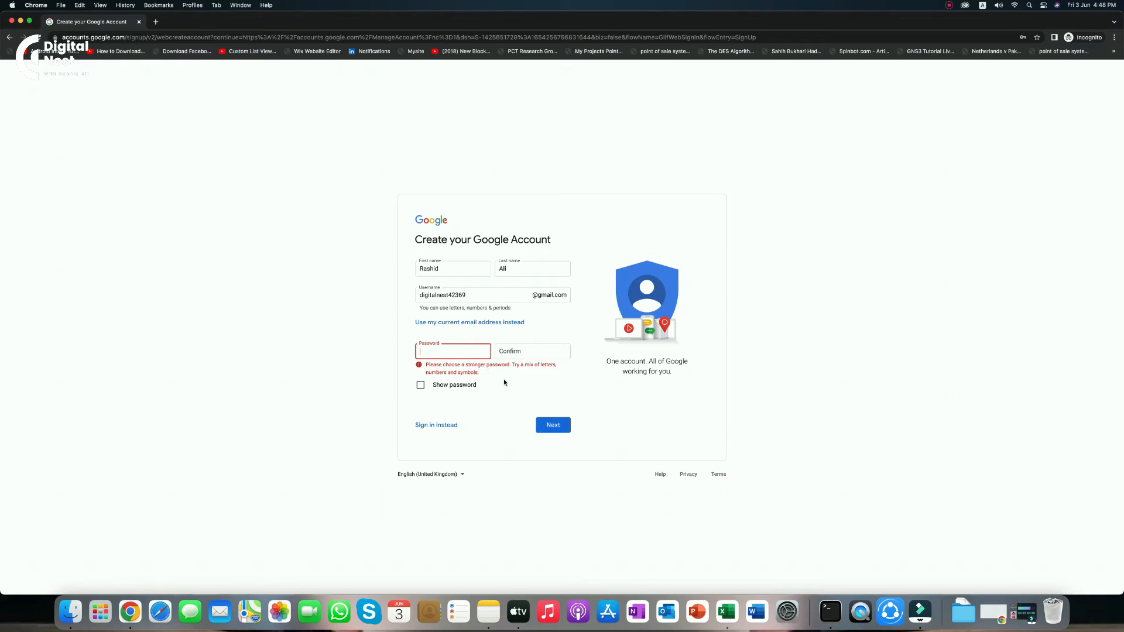
Enter a stronger password in both password fields and submit it
drag(573, 374, 540, 378)
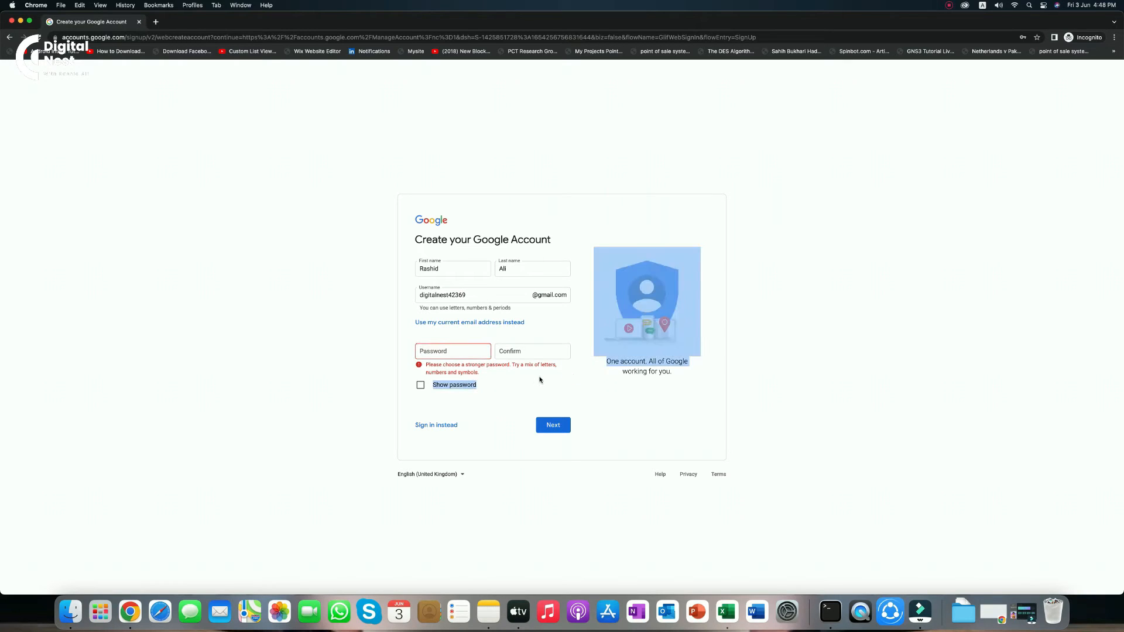
click(540, 377)
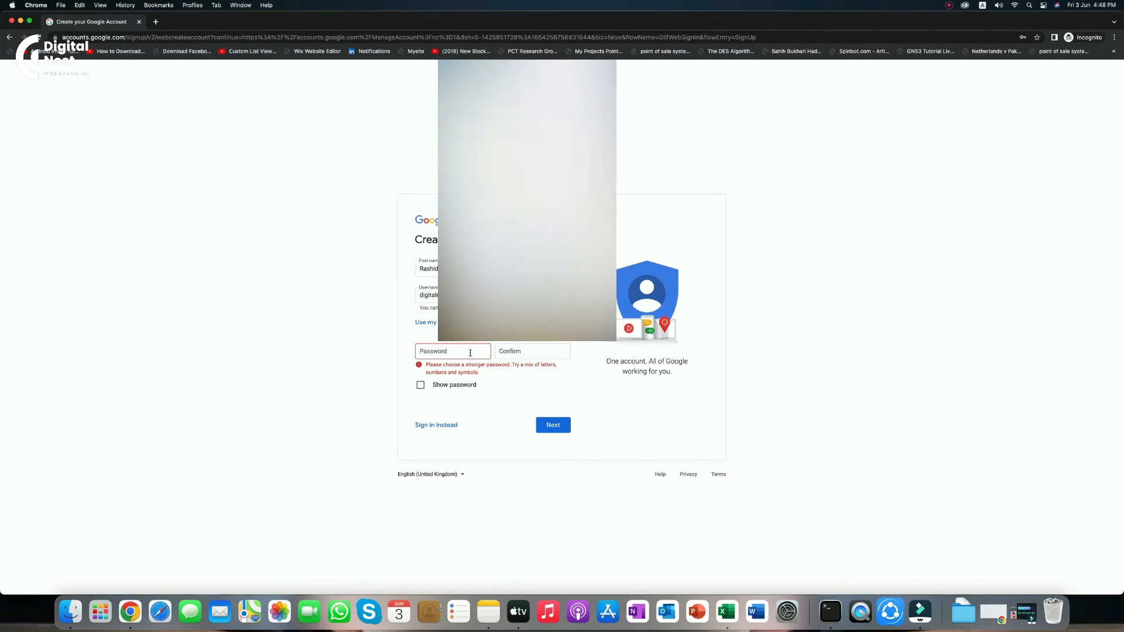
click(464, 346)
click(547, 350)
text(••••••)
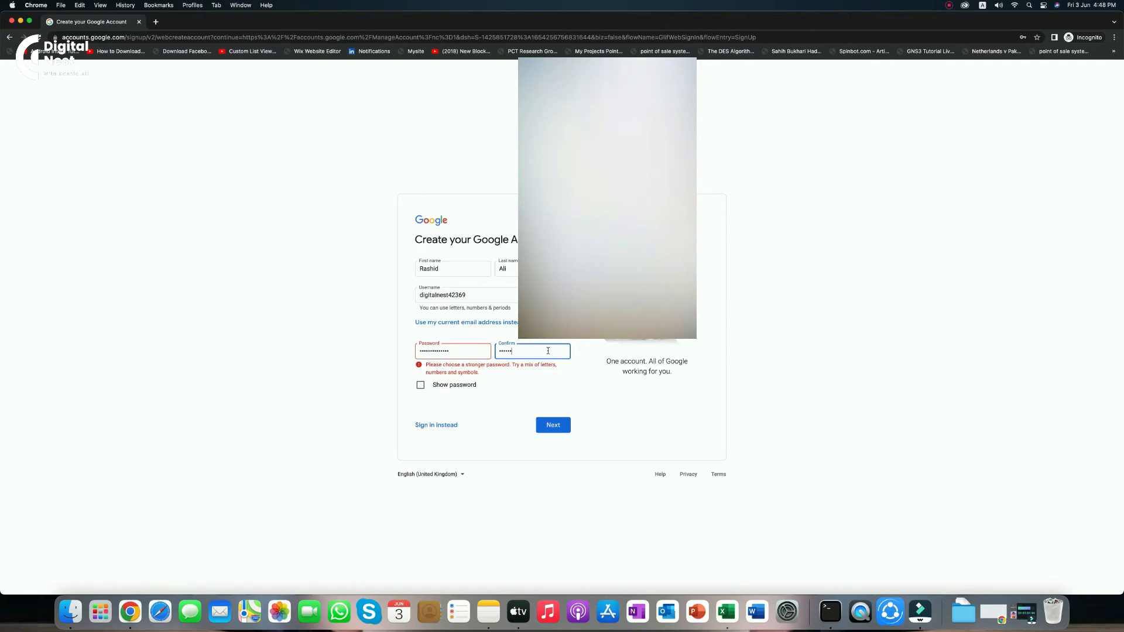
text(••)
click(603, 388)
click(571, 423)
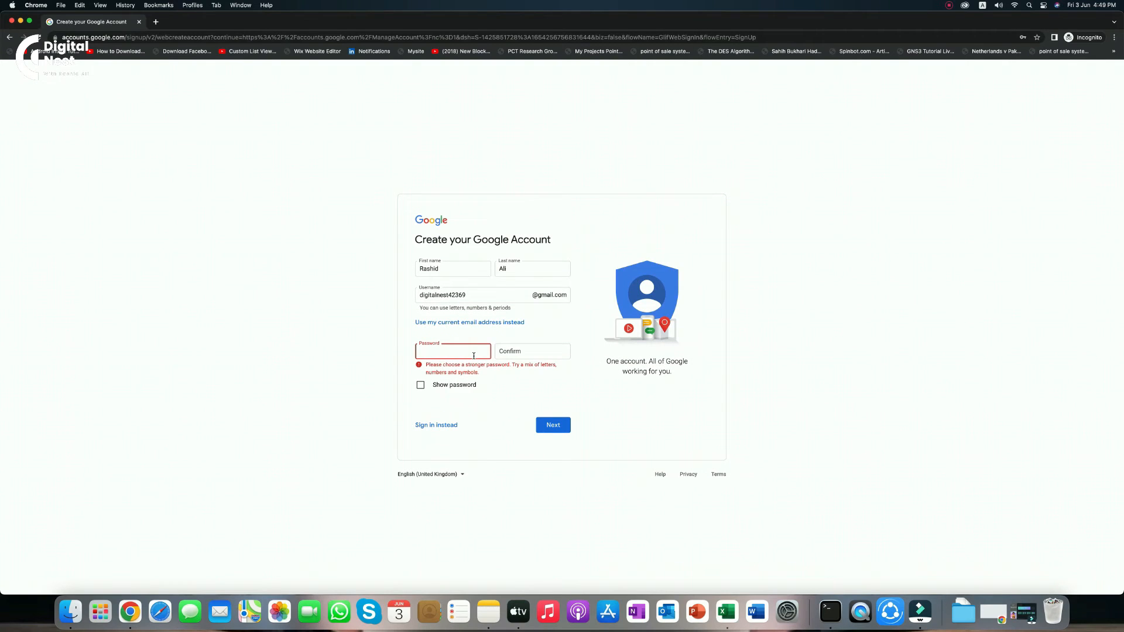
Retype the password in the emptied fields and resubmit the name, username and password
click(473, 356)
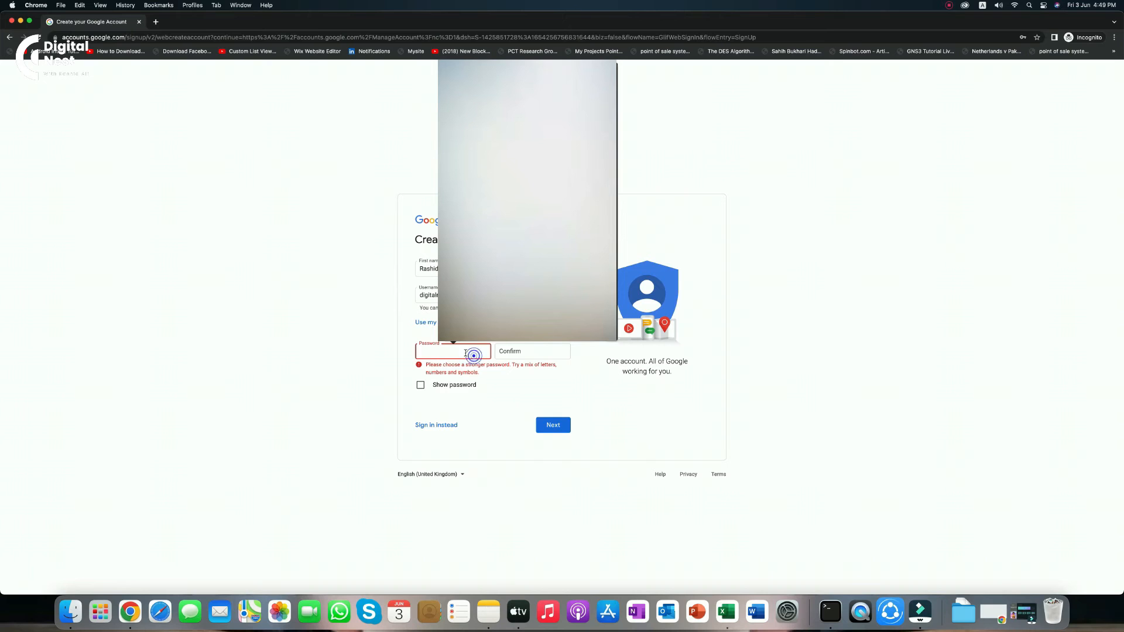
click(466, 353)
click(440, 355)
text(•)
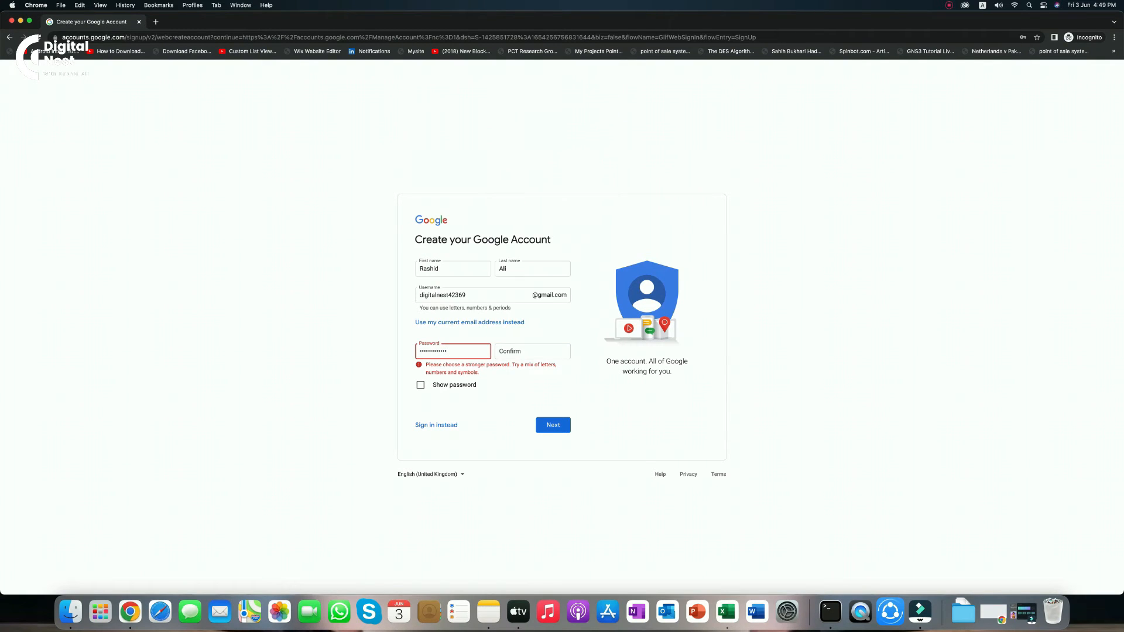
click(502, 351)
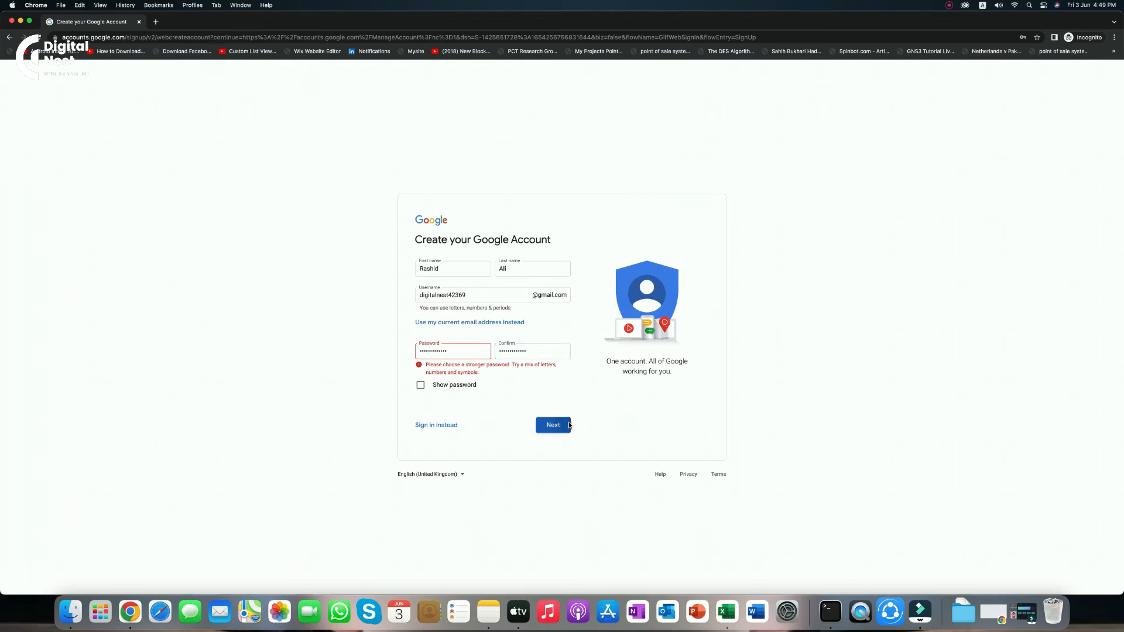
click(568, 424)
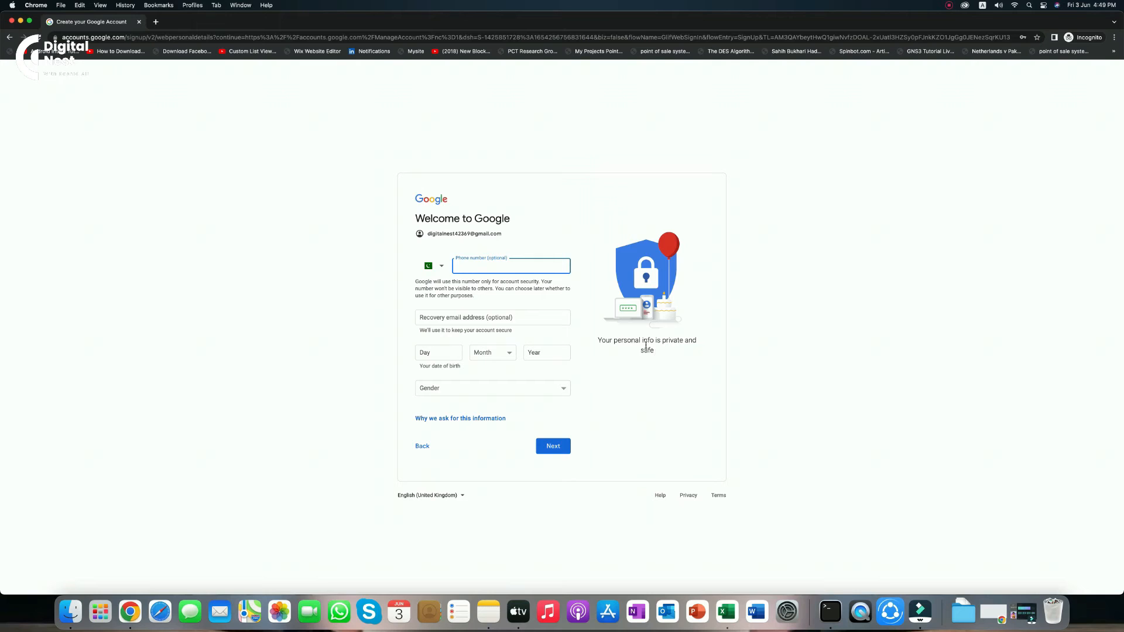
Leave the optional phone number and recovery email fields blank
click(520, 265)
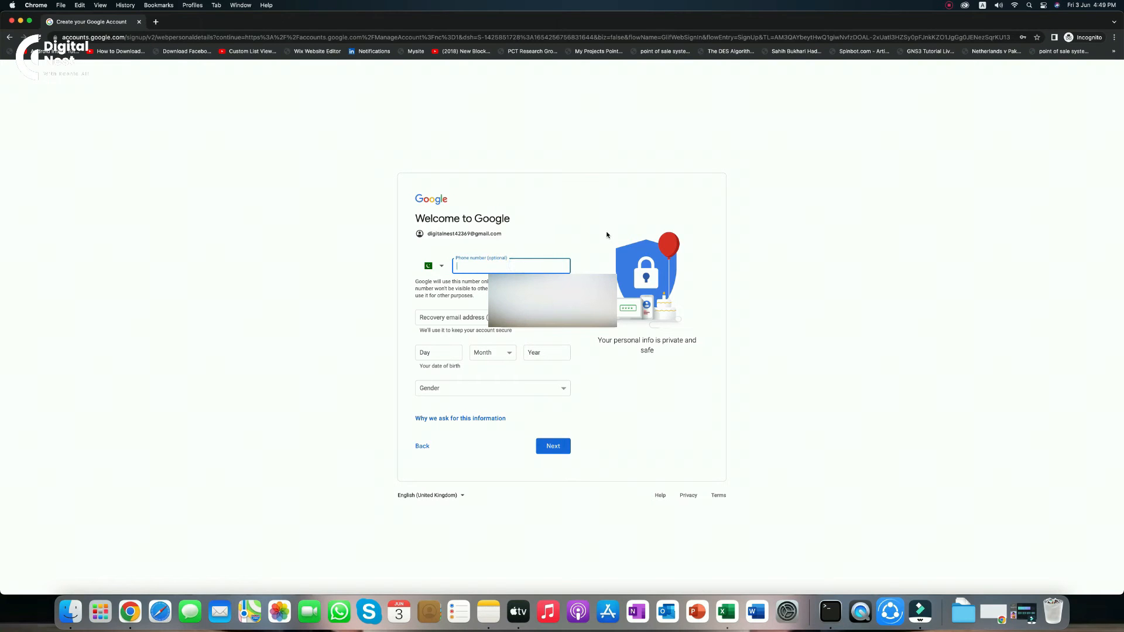
click(607, 235)
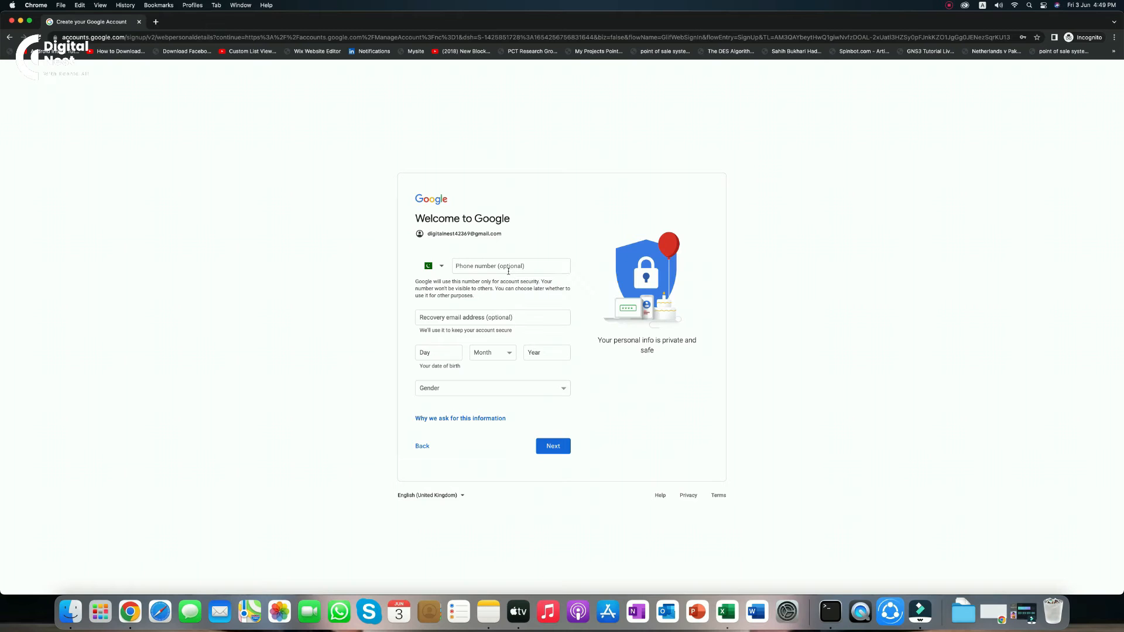
click(461, 316)
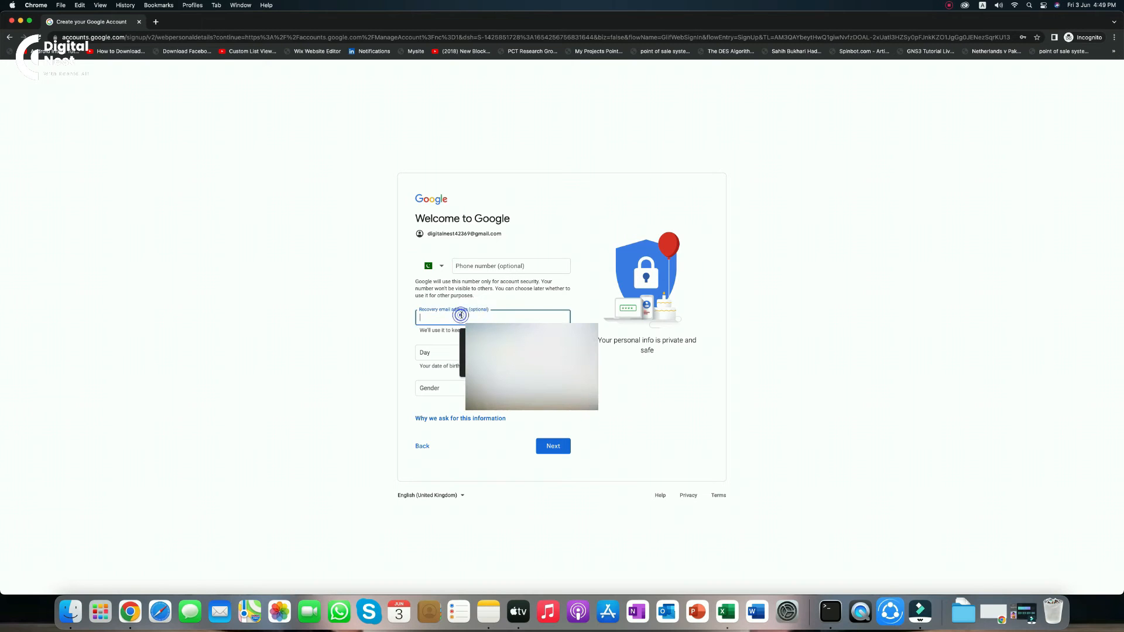
click(585, 318)
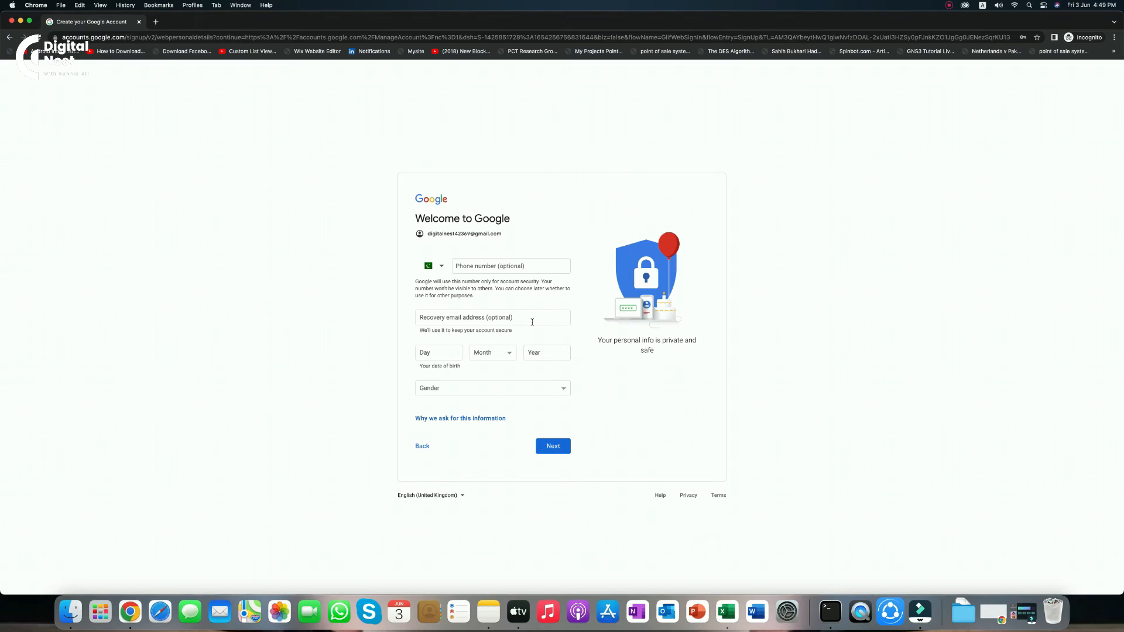
Enter birth date 2 May 1998, choose Male as gender, and submit the details
click(446, 354)
click(493, 354)
click(481, 392)
click(535, 352)
click(537, 389)
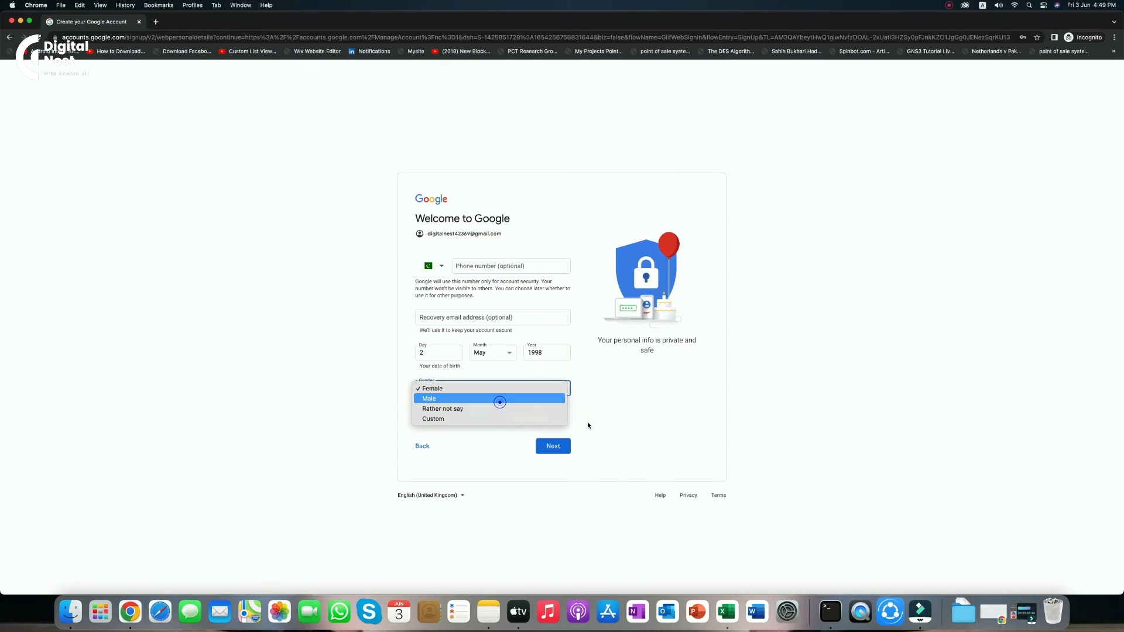
click(499, 402)
click(622, 418)
click(553, 447)
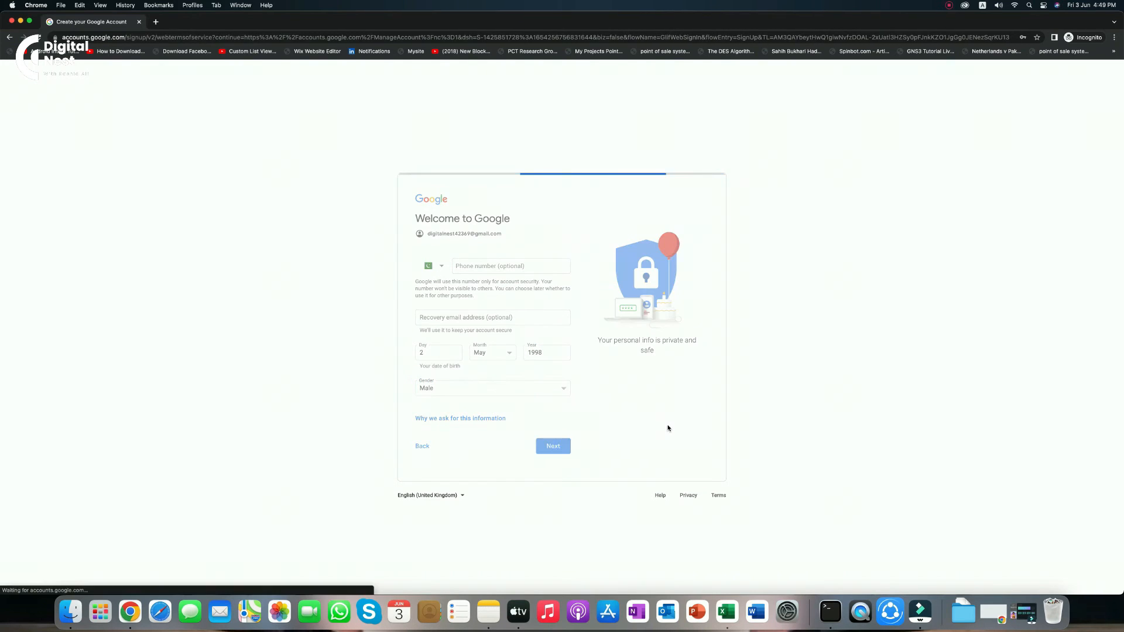
scroll(617, 482, down, 10)
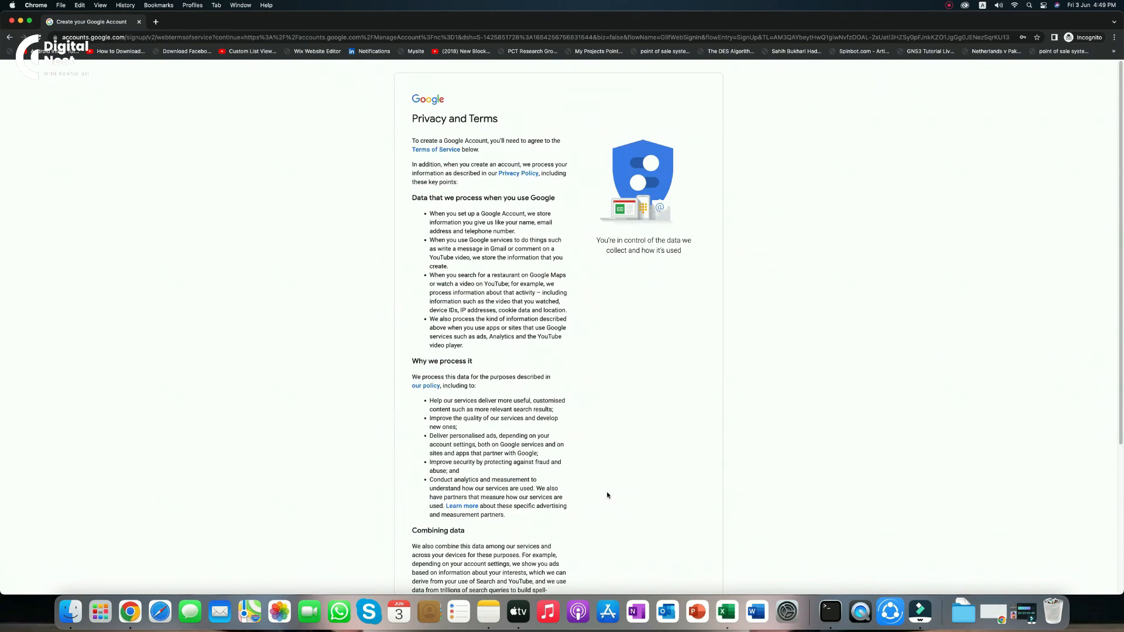
Scroll down the Privacy and Terms page and agree to them
scroll(605, 494, down, 10)
click(547, 531)
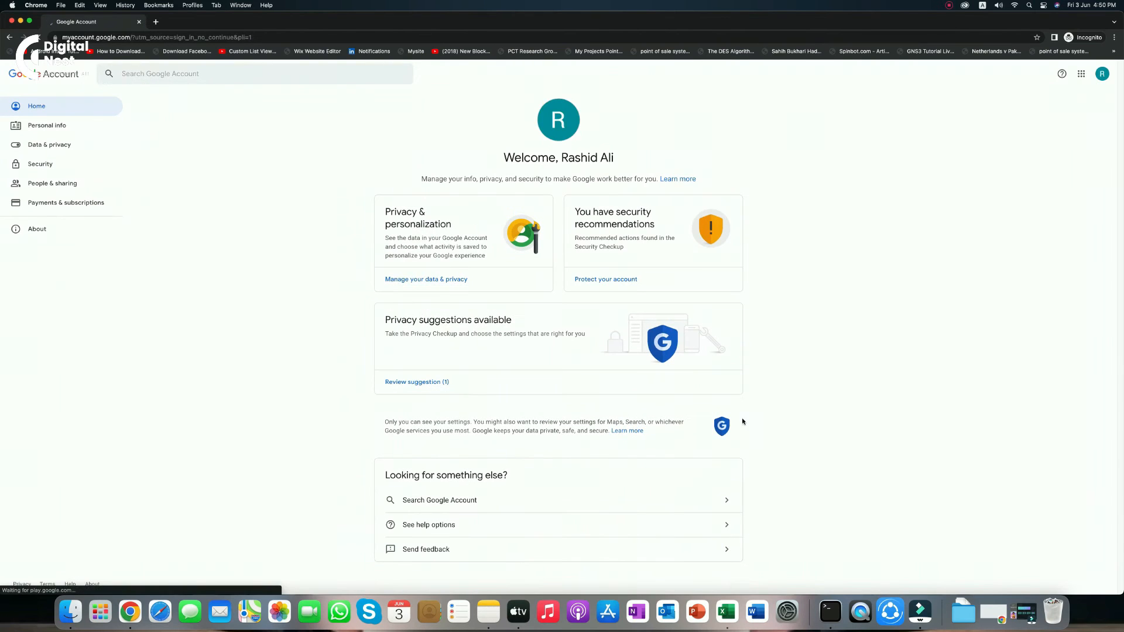
Close the Google apps panel and open the 'Protect your account' security recommendations
click(899, 233)
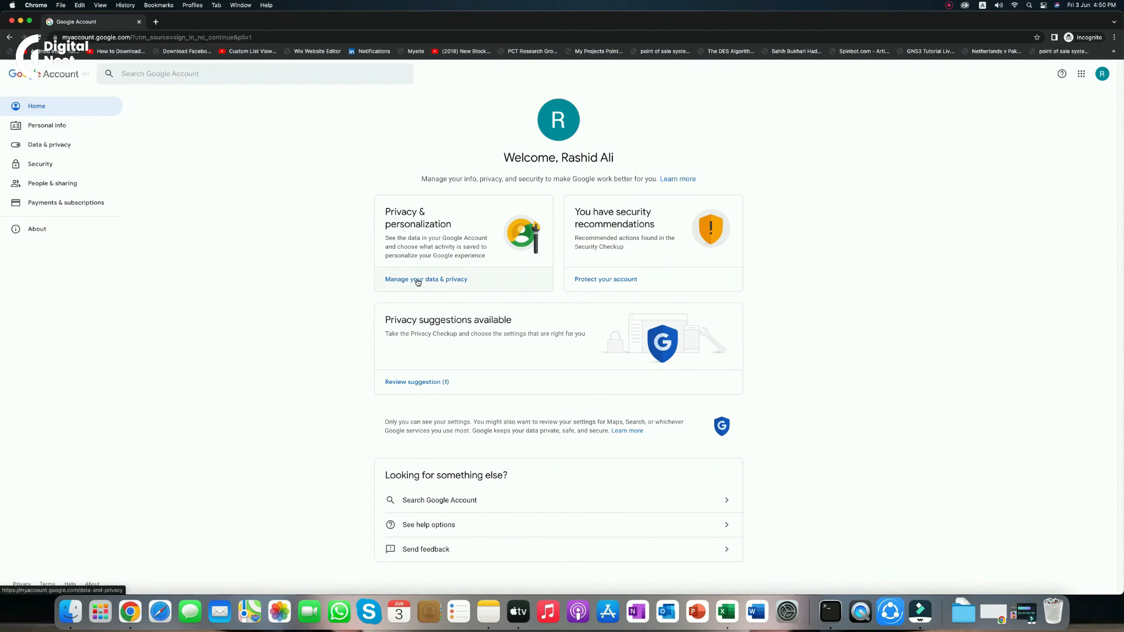
click(50, 106)
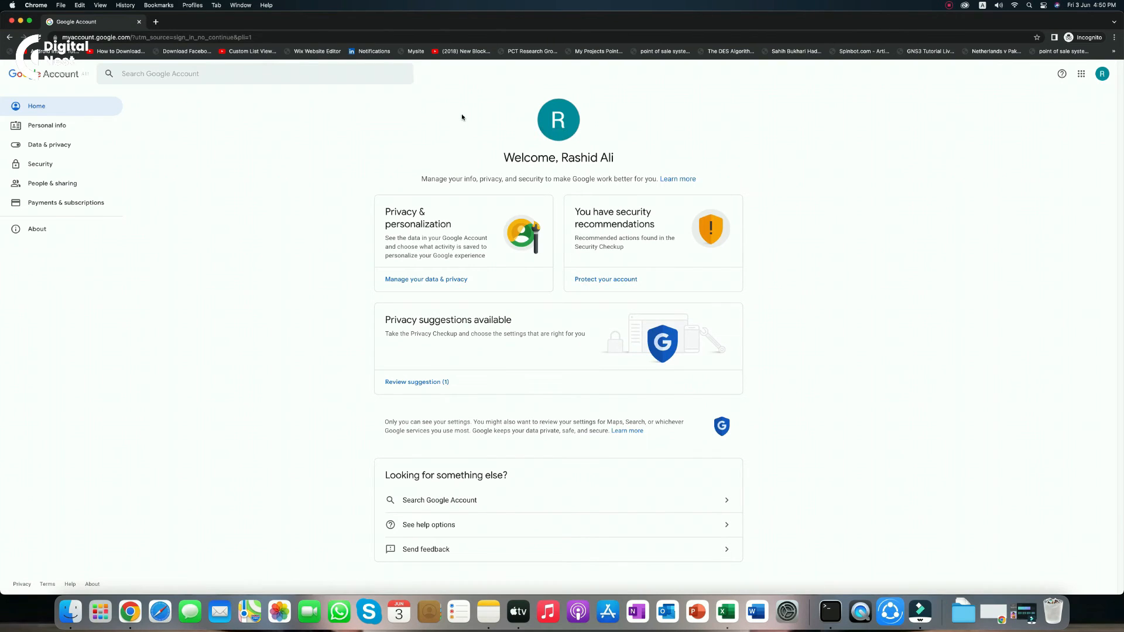
drag(625, 156, 561, 158)
click(698, 163)
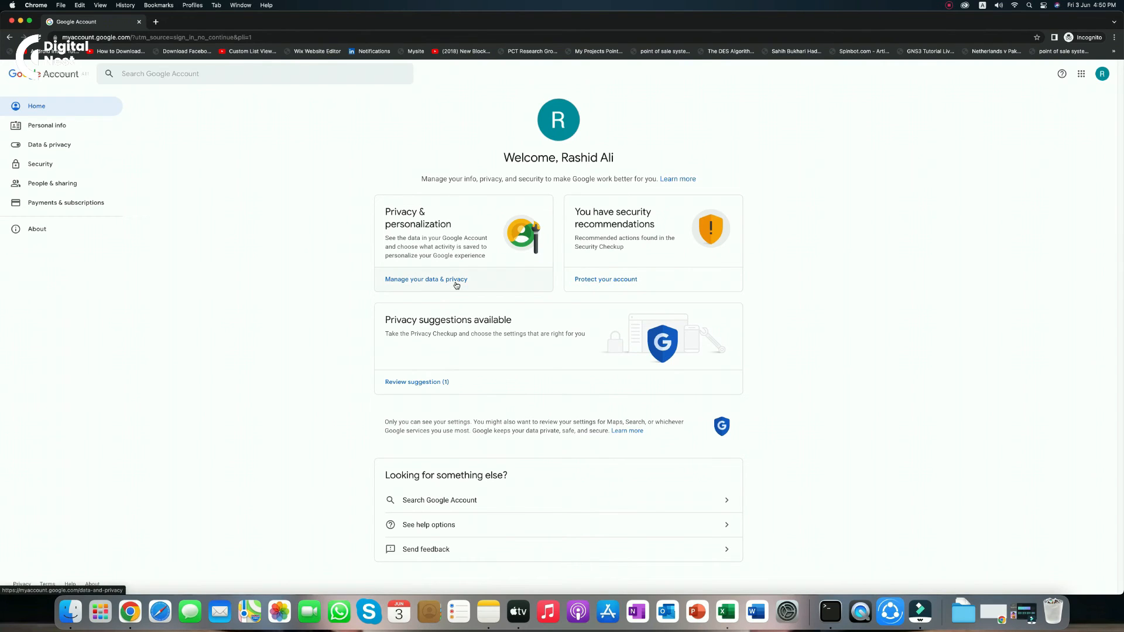
click(622, 288)
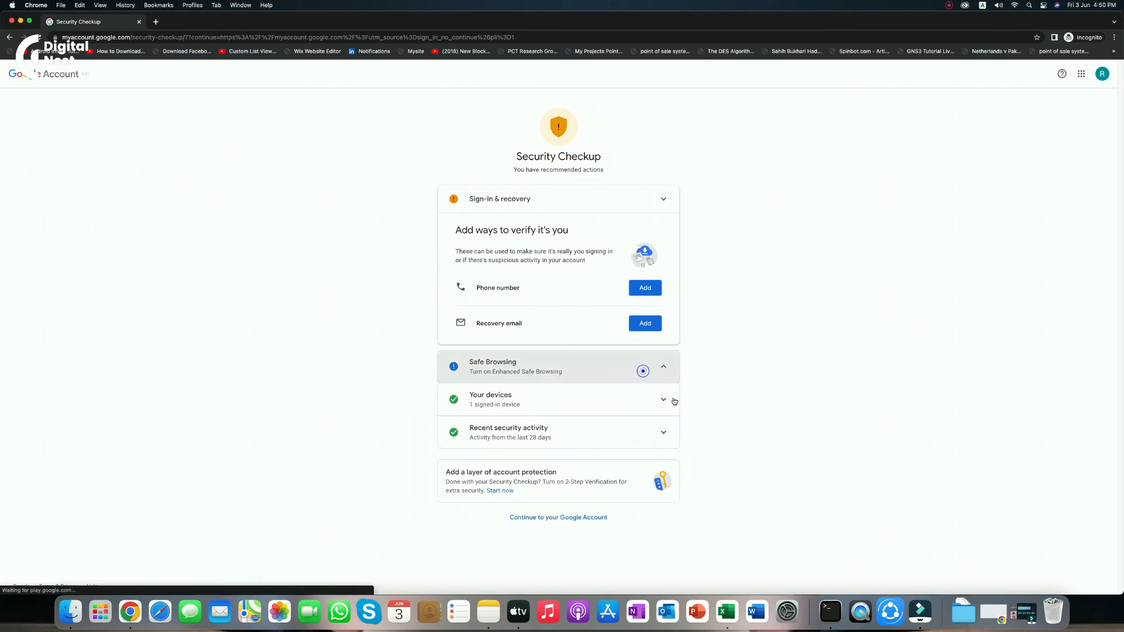
Expand and collapse the Safe Browsing card, then go back to the account home page
click(667, 368)
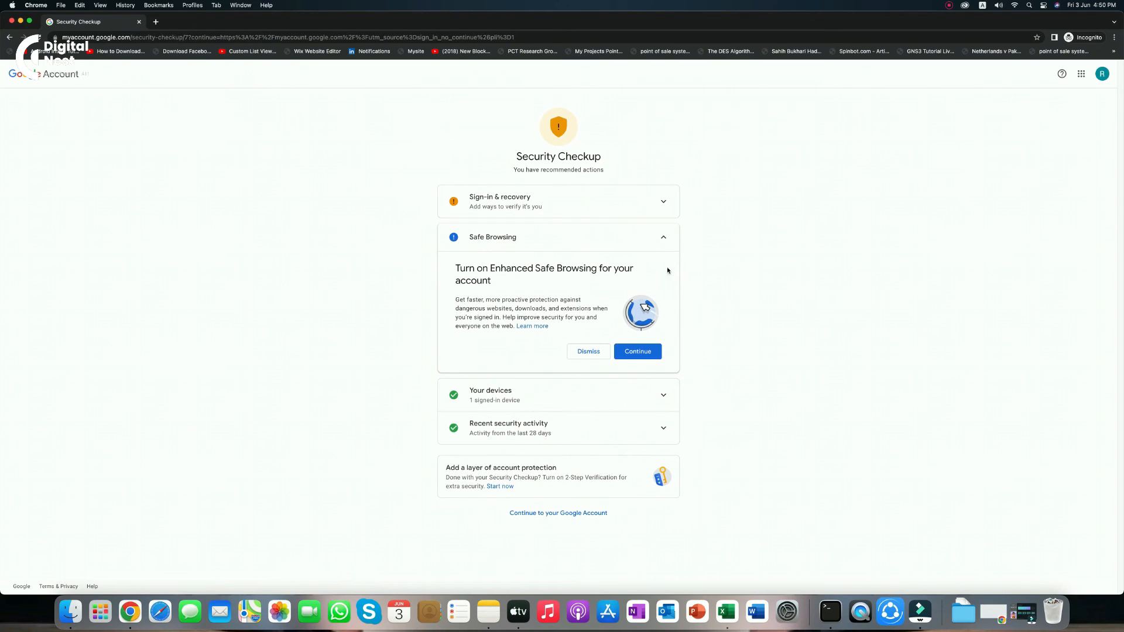
click(661, 239)
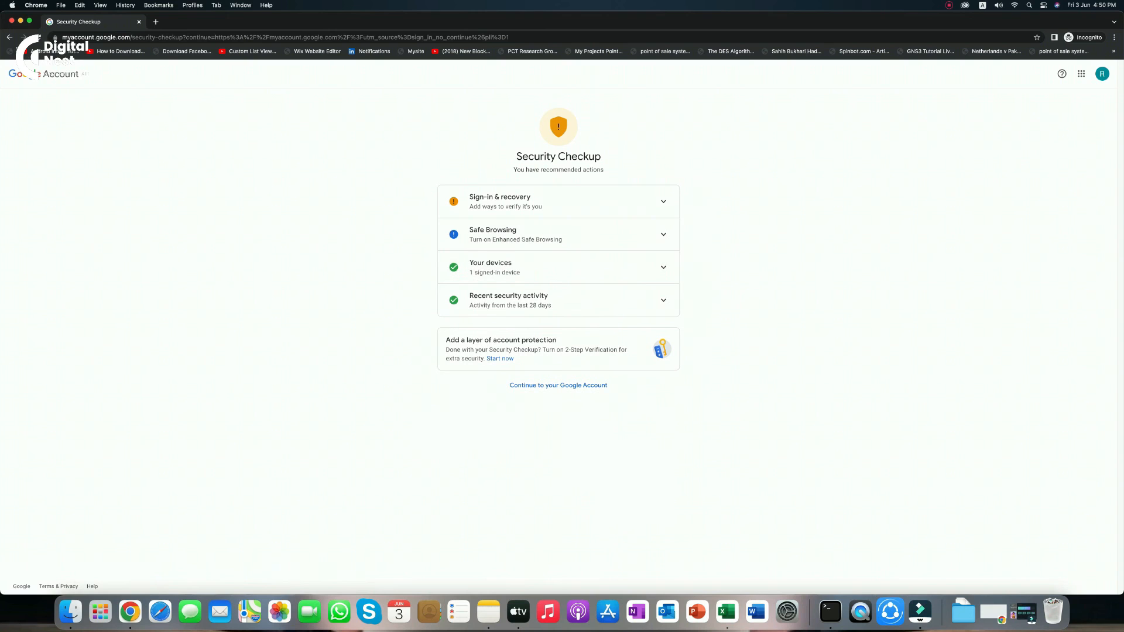
click(10, 37)
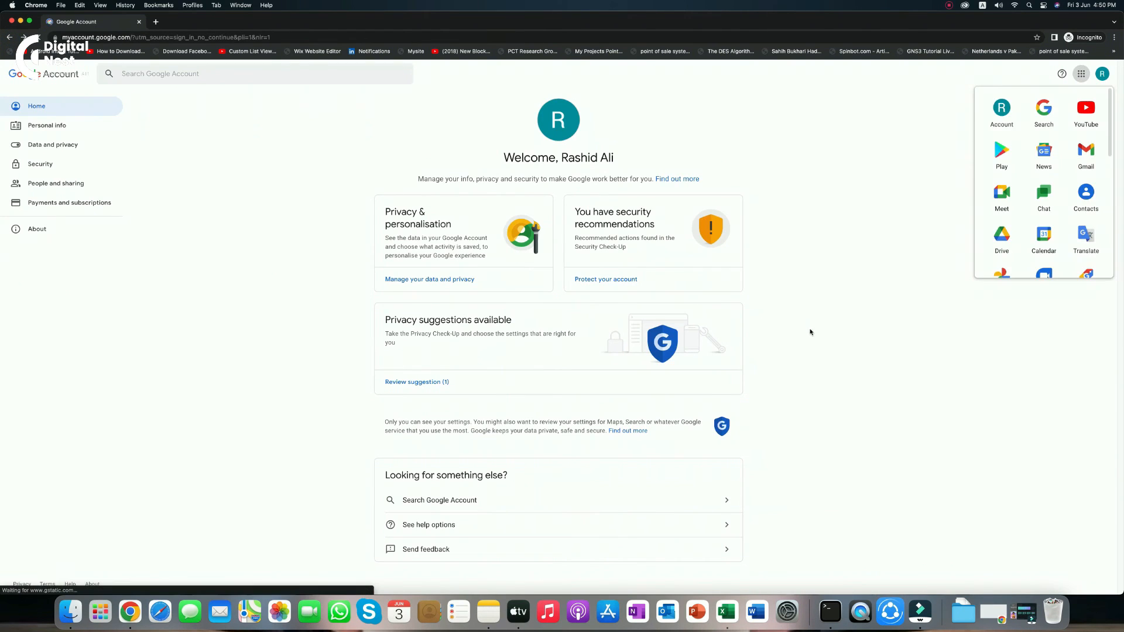
Dismiss the Google apps panel and go to the account's Personal info page
click(923, 318)
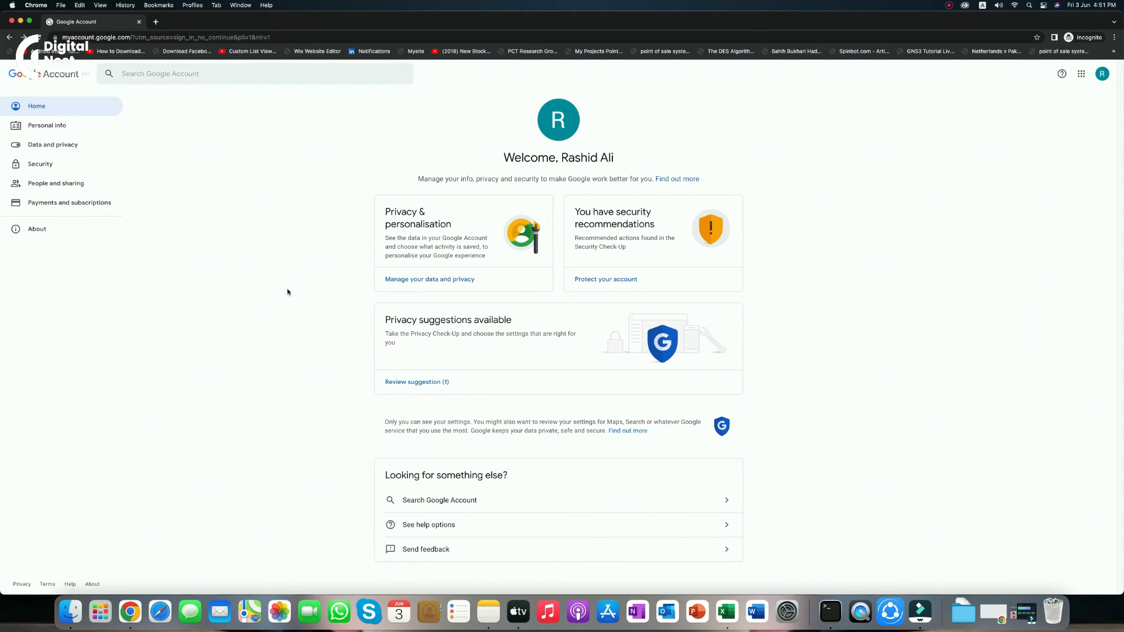
click(34, 125)
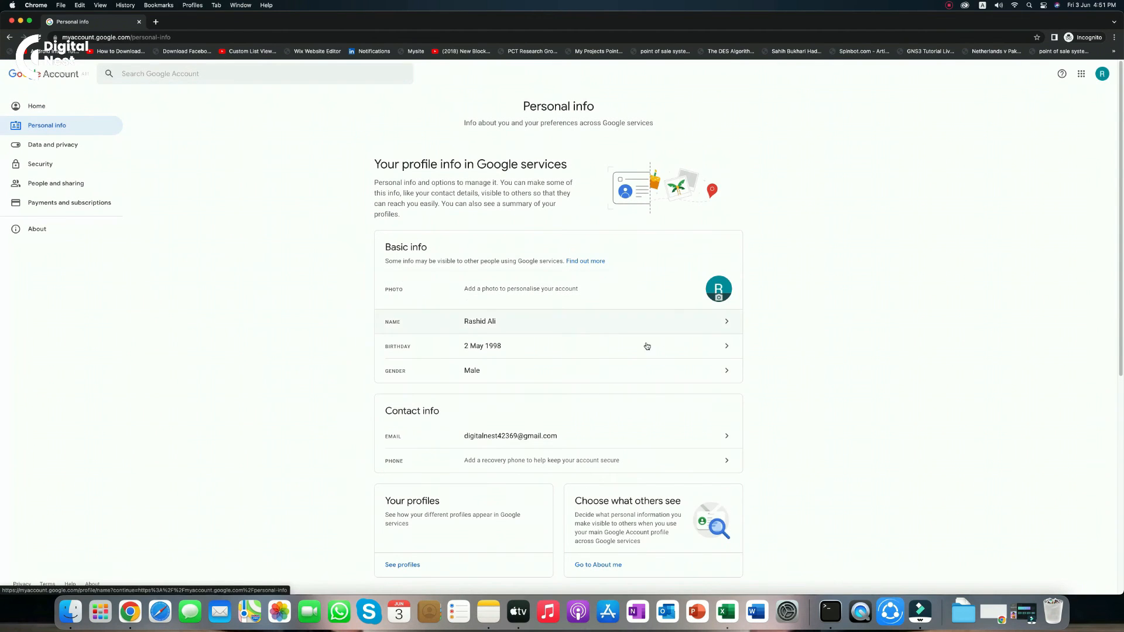
Look over the basic and contact details, then move on to Data and privacy
scroll(773, 377, down, 5)
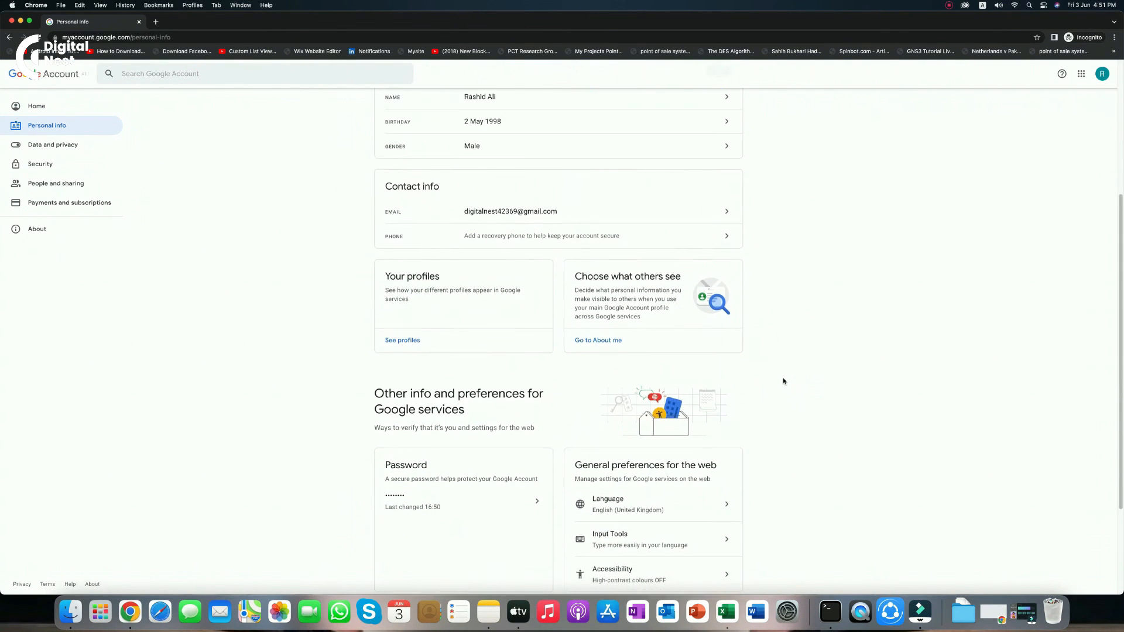
scroll(784, 381, down, 3)
scroll(766, 385, up, 8)
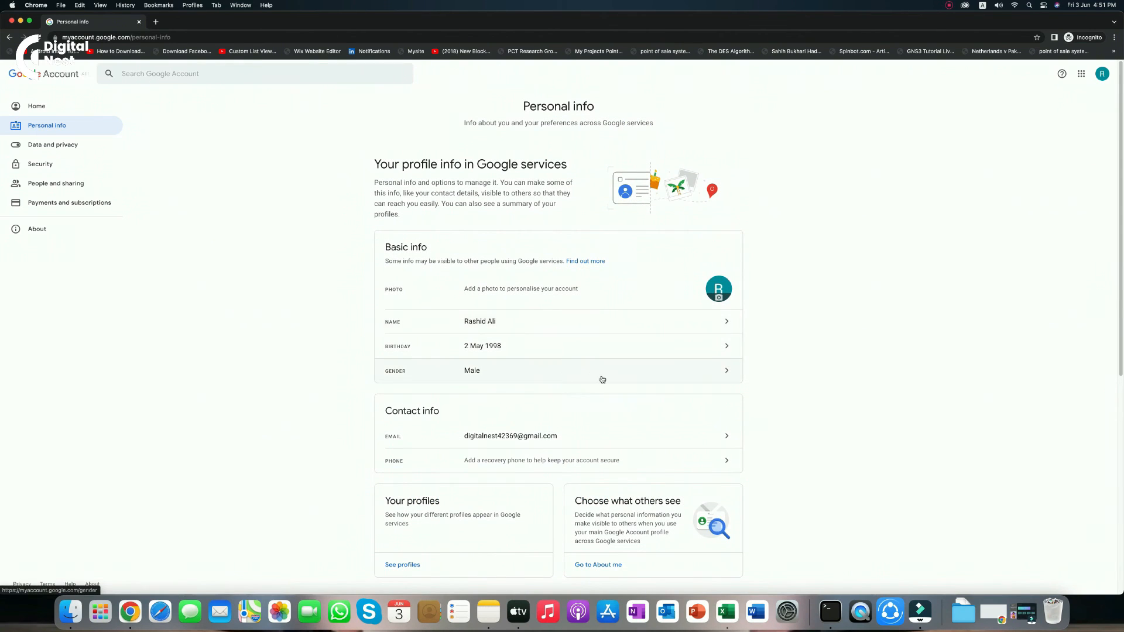
click(76, 146)
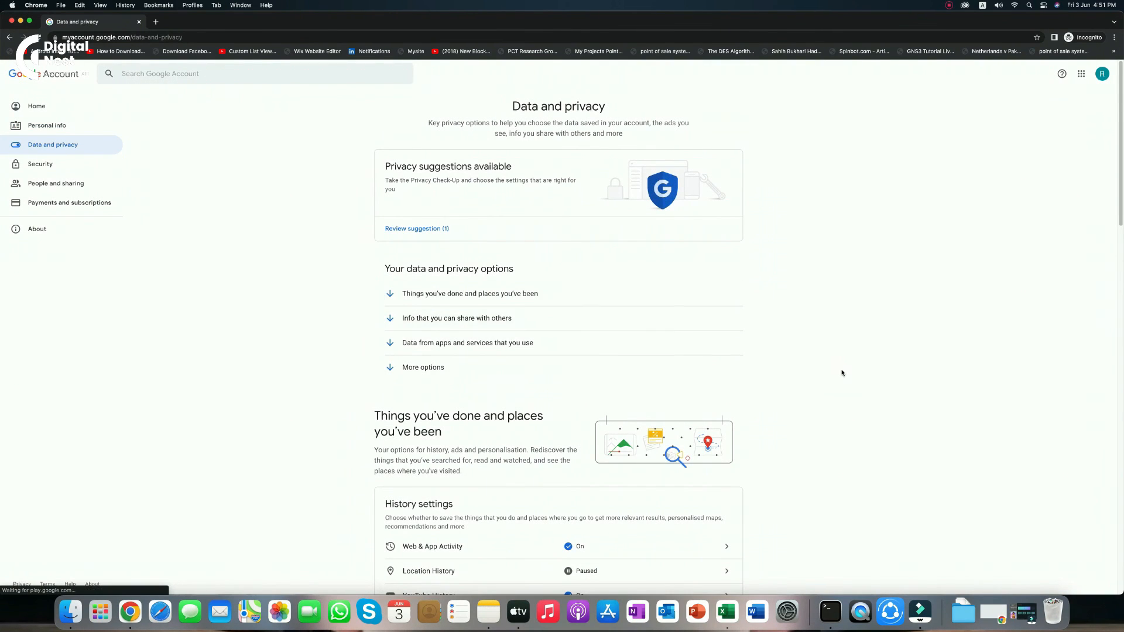
Review the privacy and history options such as Web & App Activity, then go to Security
scroll(841, 371, down, 7)
scroll(842, 372, down, 3)
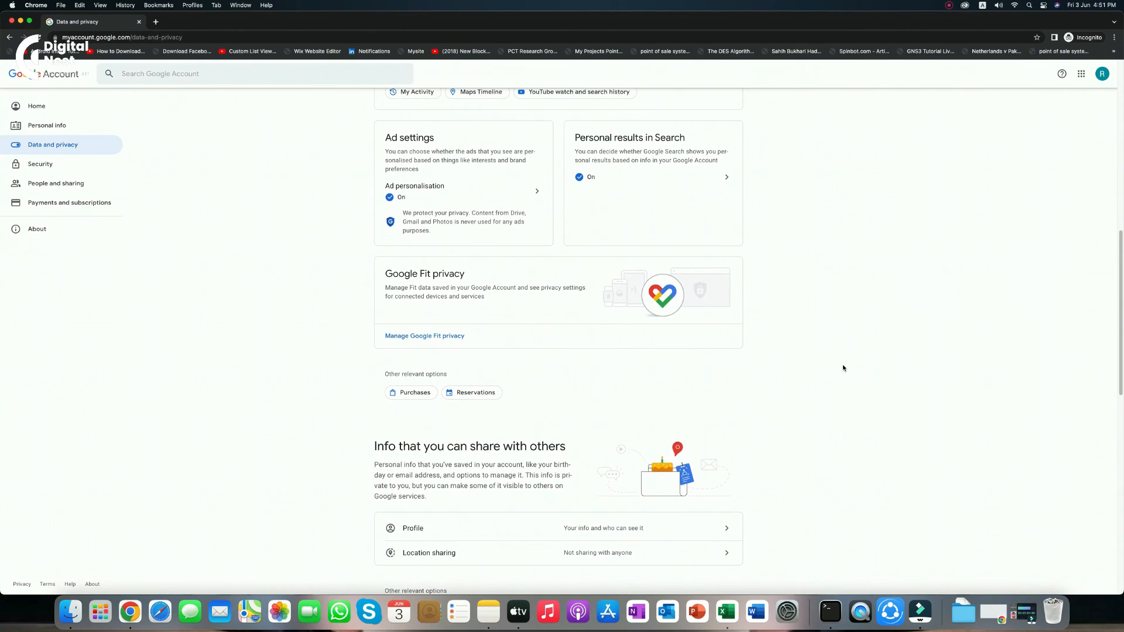
scroll(843, 368, down, 7)
scroll(843, 368, down, 3)
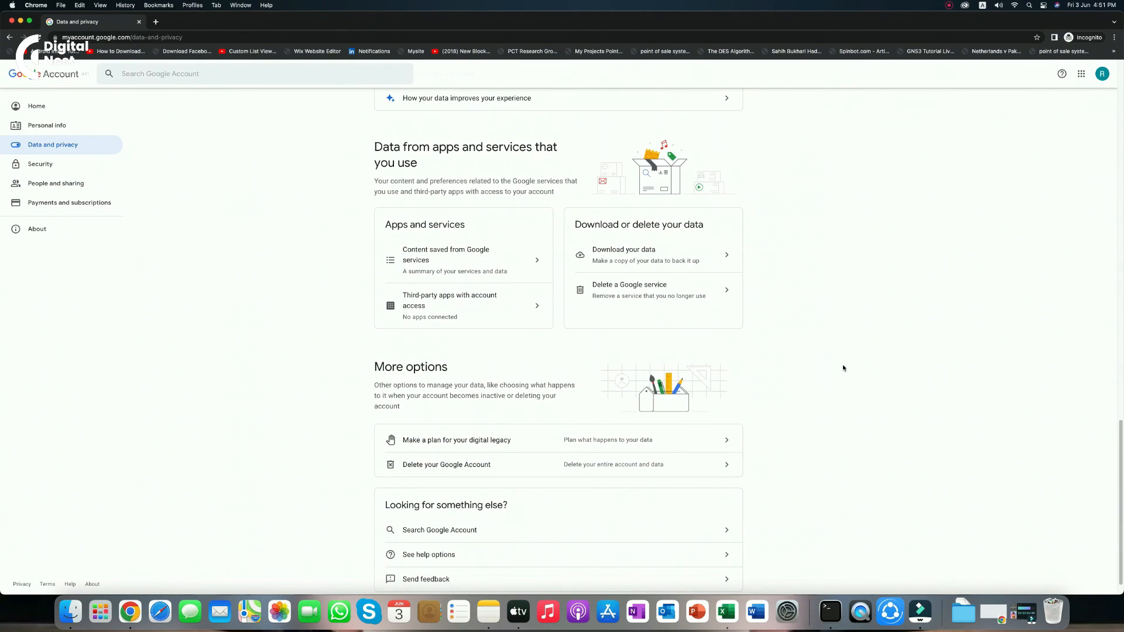
scroll(843, 368, up, 18)
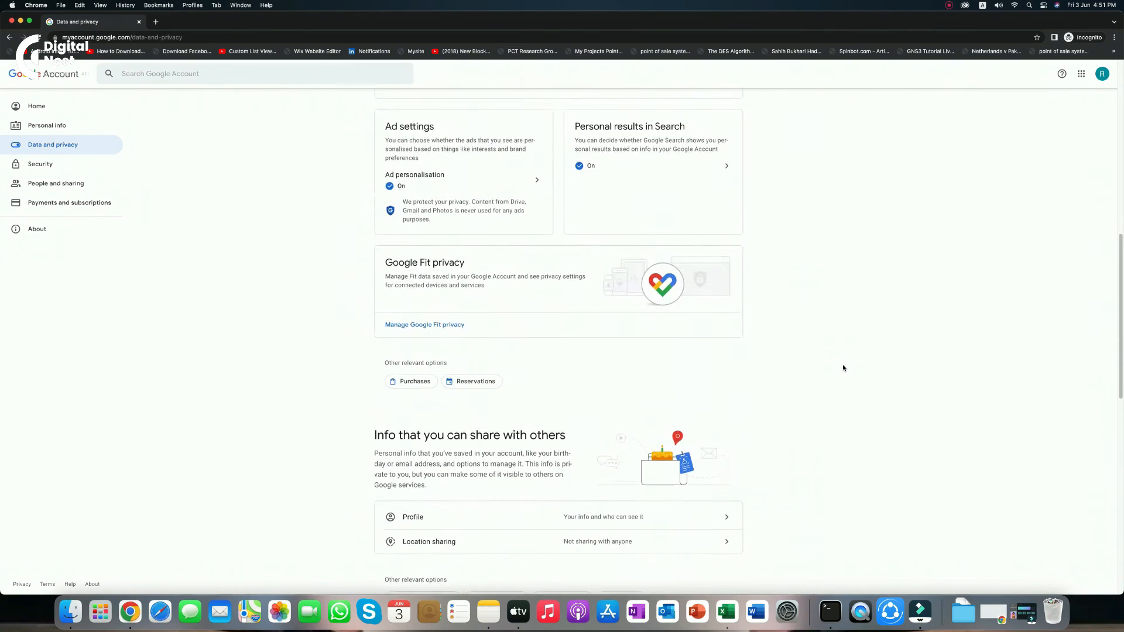
click(114, 166)
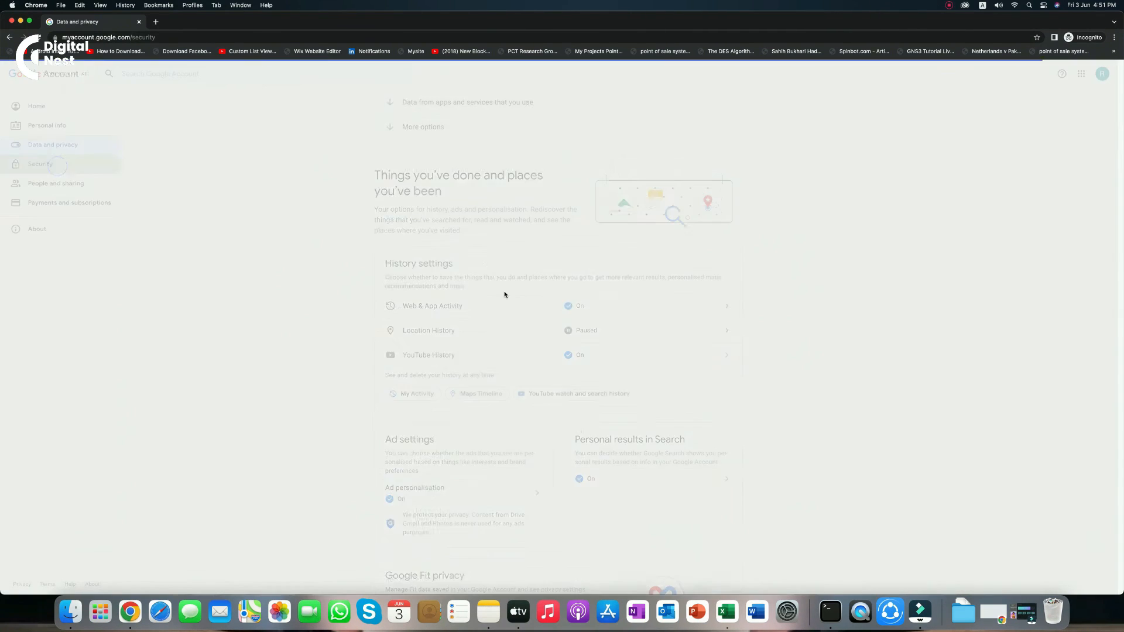
Look over the settings on the Security page
scroll(820, 342, down, 7)
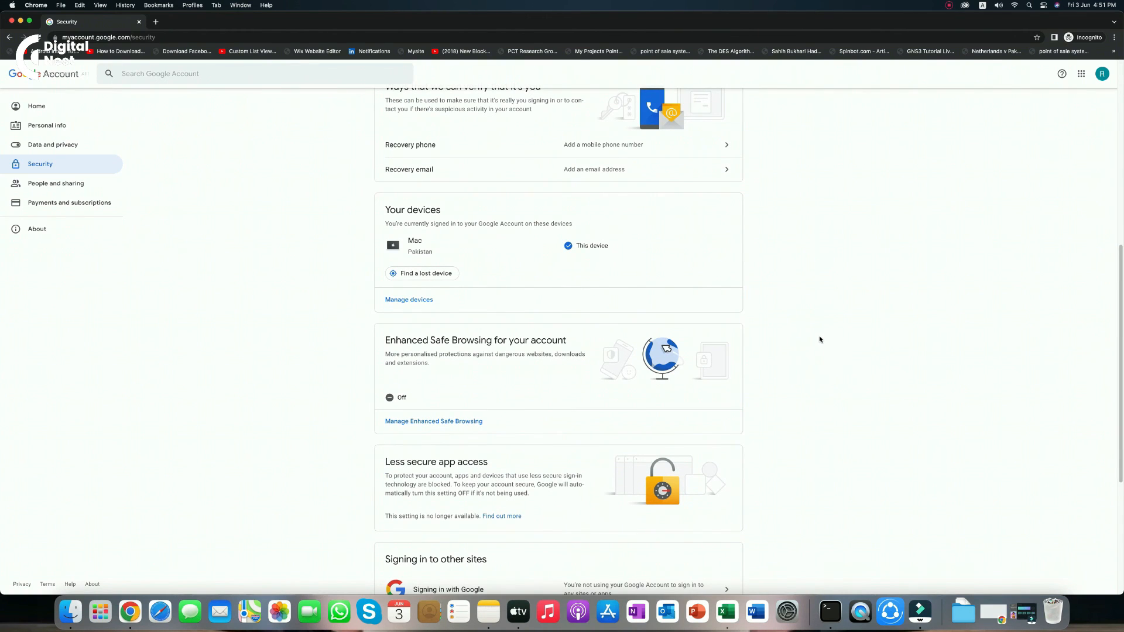
scroll(819, 338, up, 5)
scroll(819, 339, down, 7)
scroll(818, 340, up, 10)
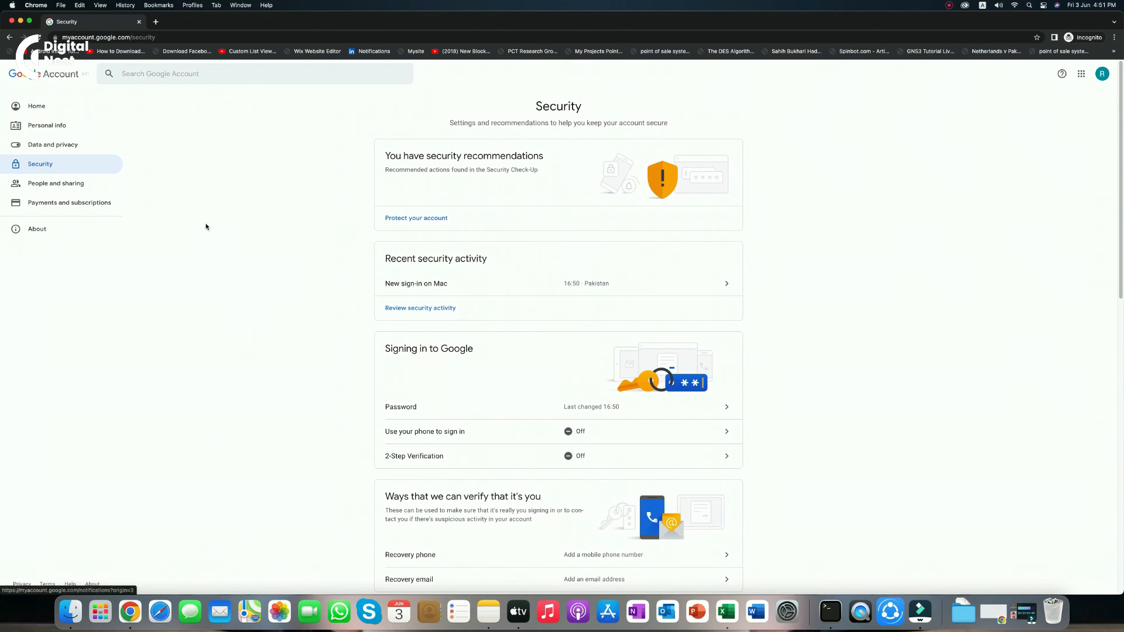
Visit People and sharing and Payments and subscriptions, then return to the account Home page
click(92, 185)
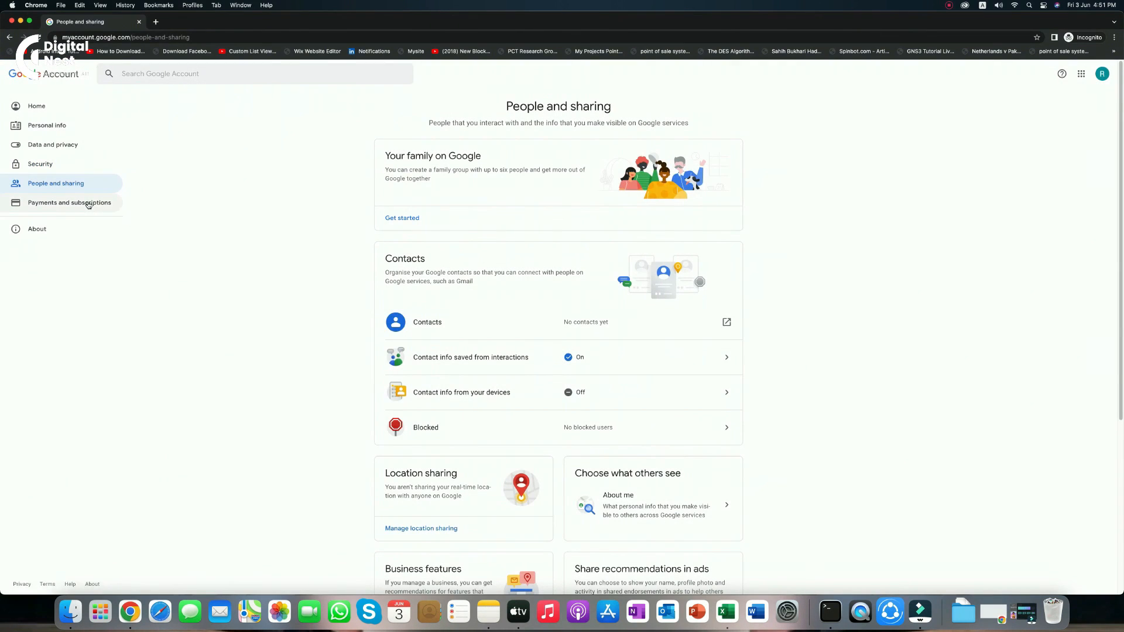
click(90, 203)
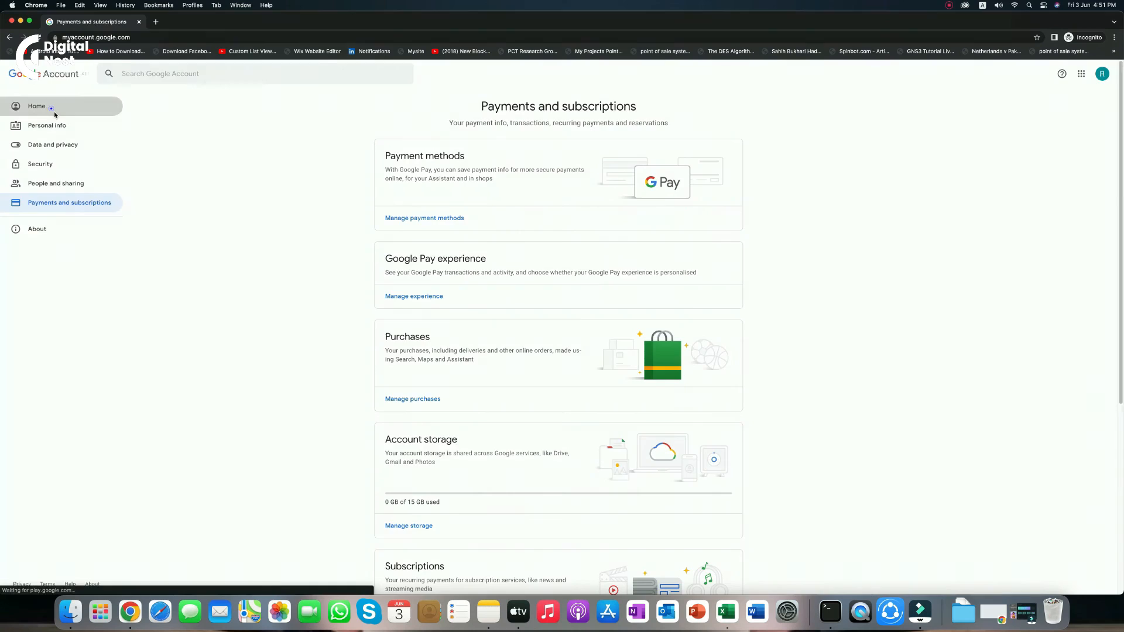
click(54, 111)
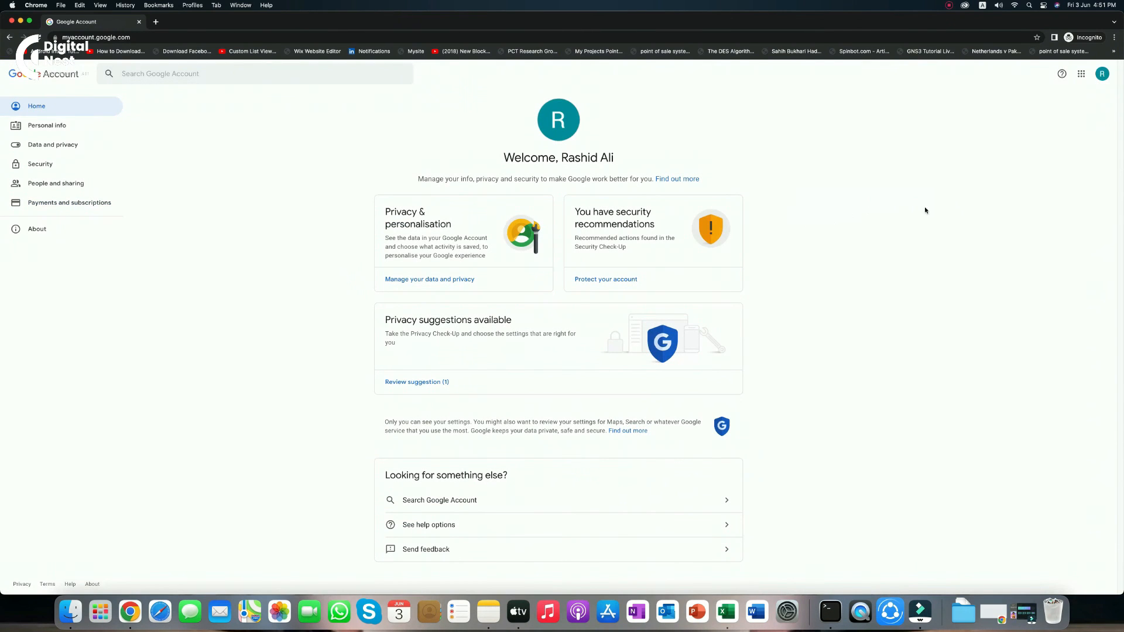